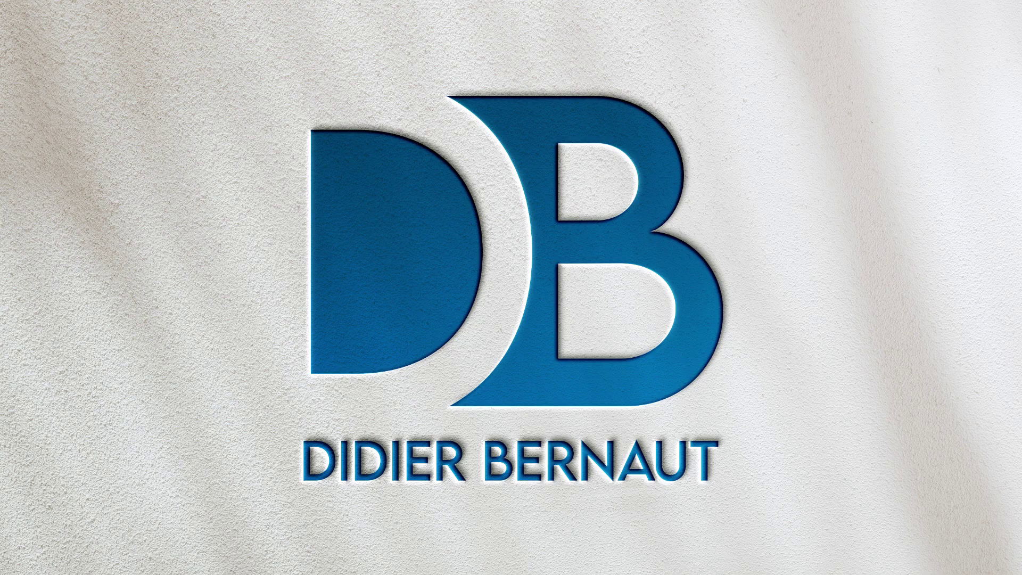
- Minimize the blue DB logo reference image in Windows Photos to reveal Illustrator
{"action": "key", "text": "Escape"}
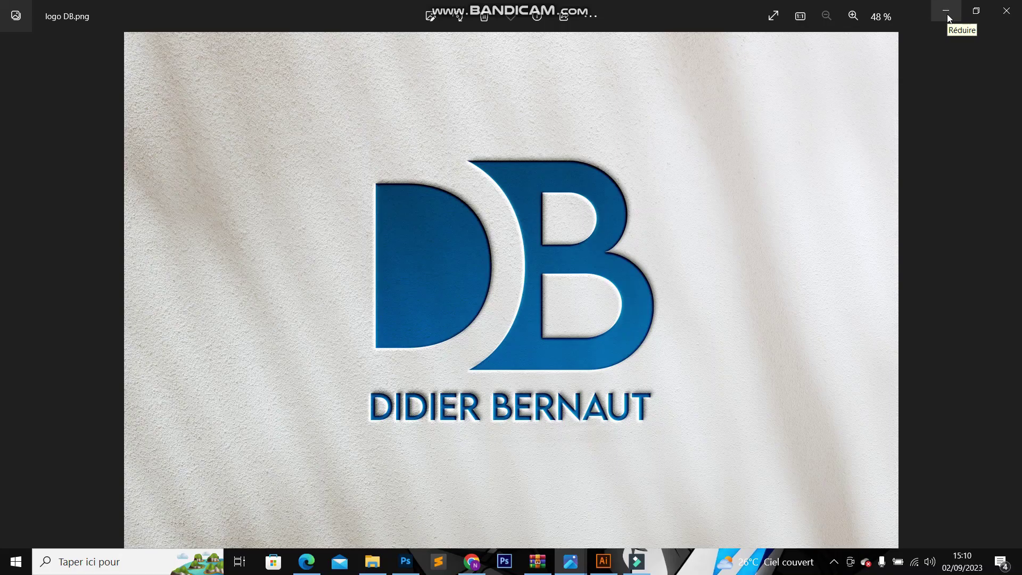
{"action": "left_click", "coordinate": [943, 14]}
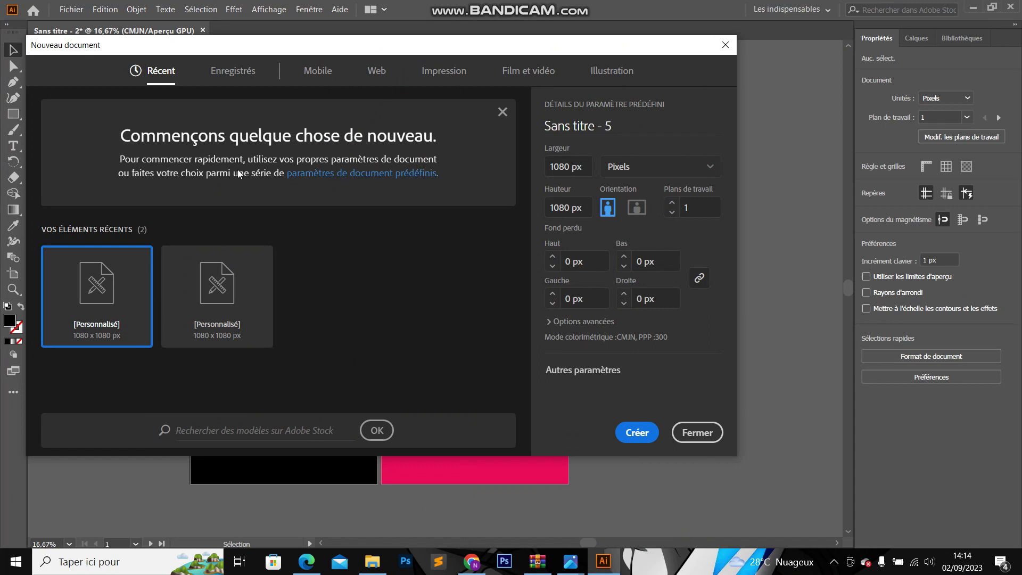
- Create the new document at 1080 × 1080 px as Sans titre - 5
{"action": "left_click", "coordinate": [561, 166]}
{"action": "left_click", "coordinate": [560, 205]}
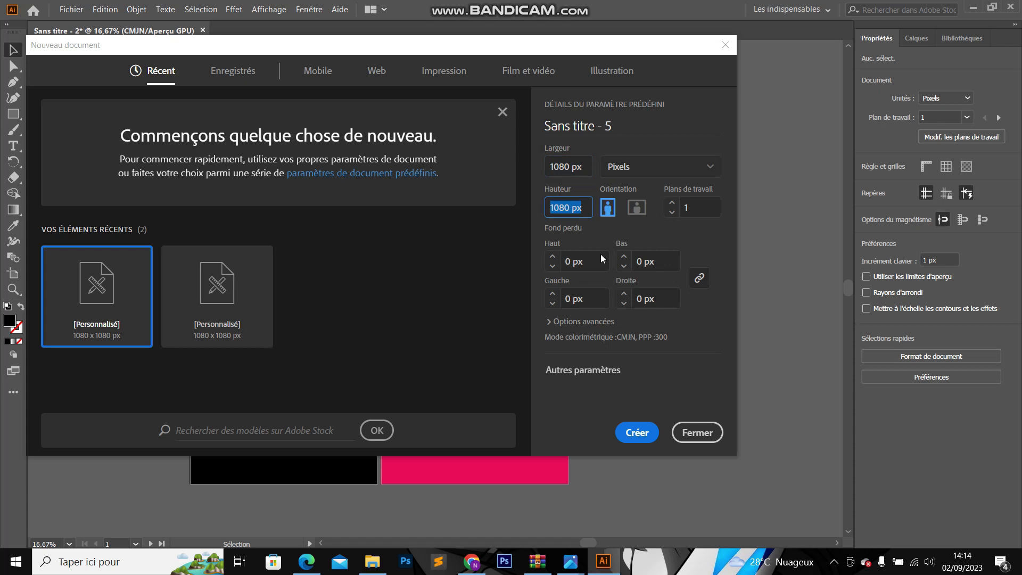
{"action": "left_click", "coordinate": [640, 434]}
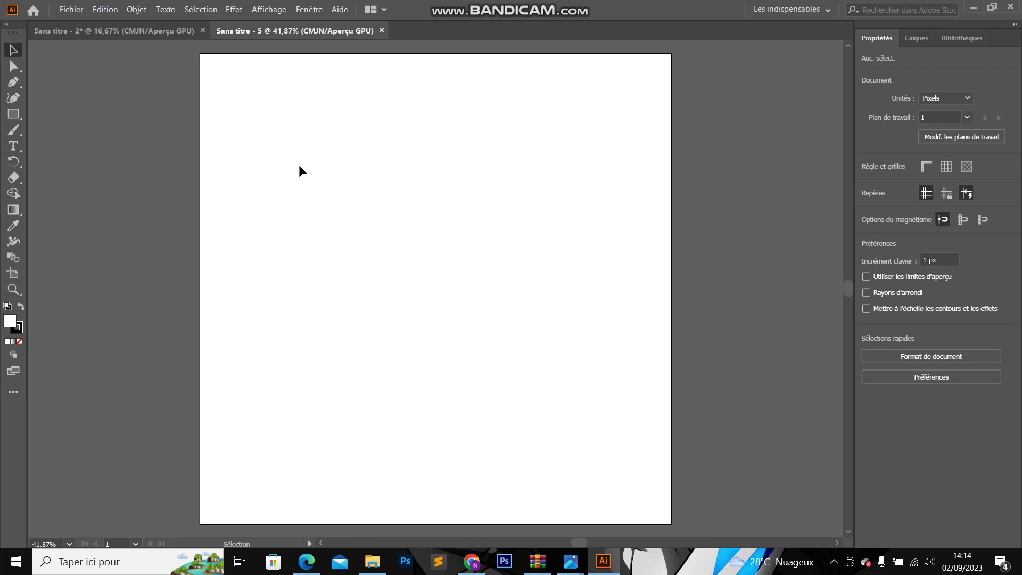
- Type a letter B on the artboard and scale it up large
{"action": "left_click", "coordinate": [14, 145]}
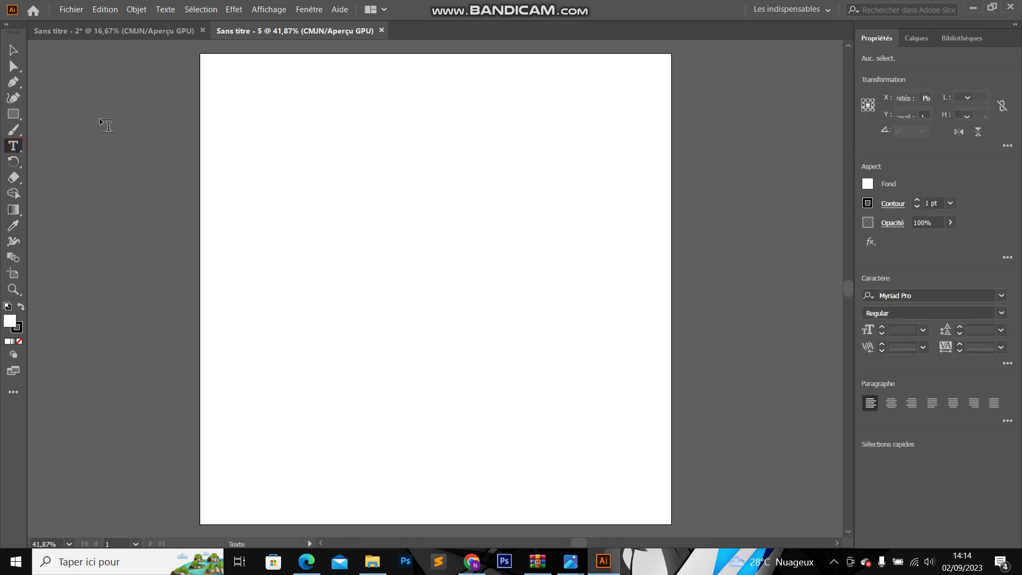
{"action": "left_click", "coordinate": [490, 207]}
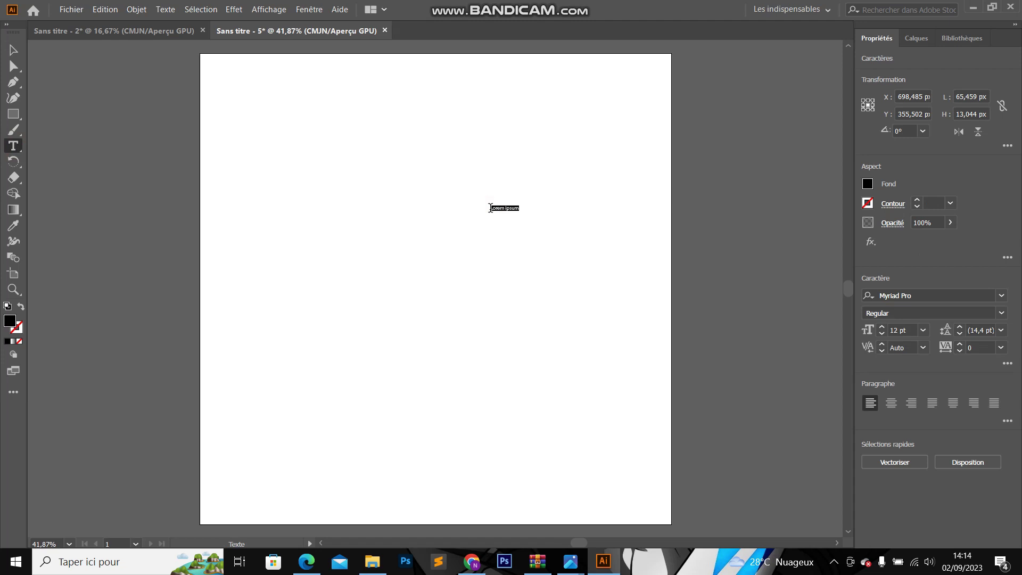
{"action": "type", "text": "B"}
{"action": "left_click", "coordinate": [17, 56]}
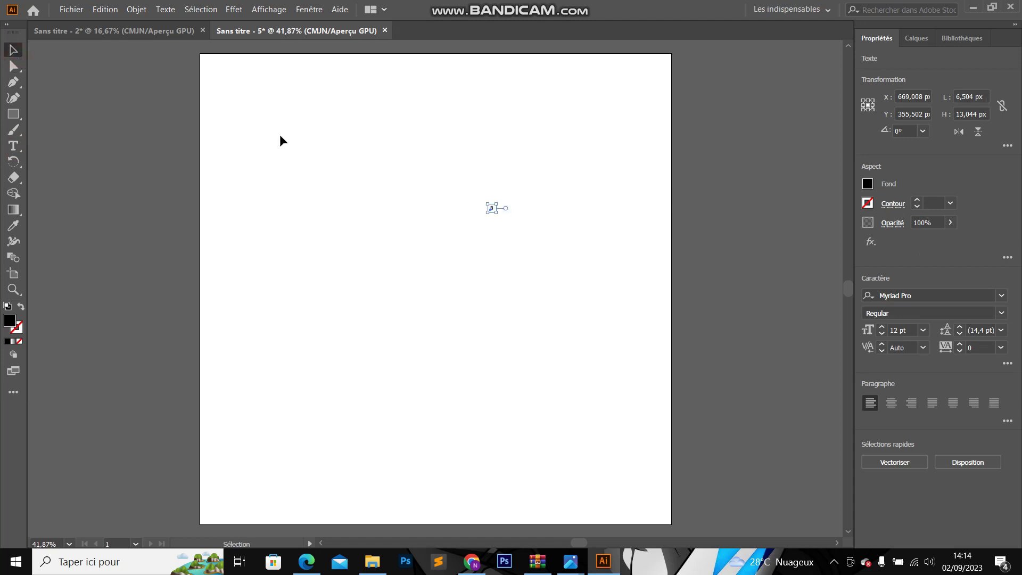
{"action": "left_click_drag", "start_coordinate": [485, 213], "coordinate": [270, 474]}
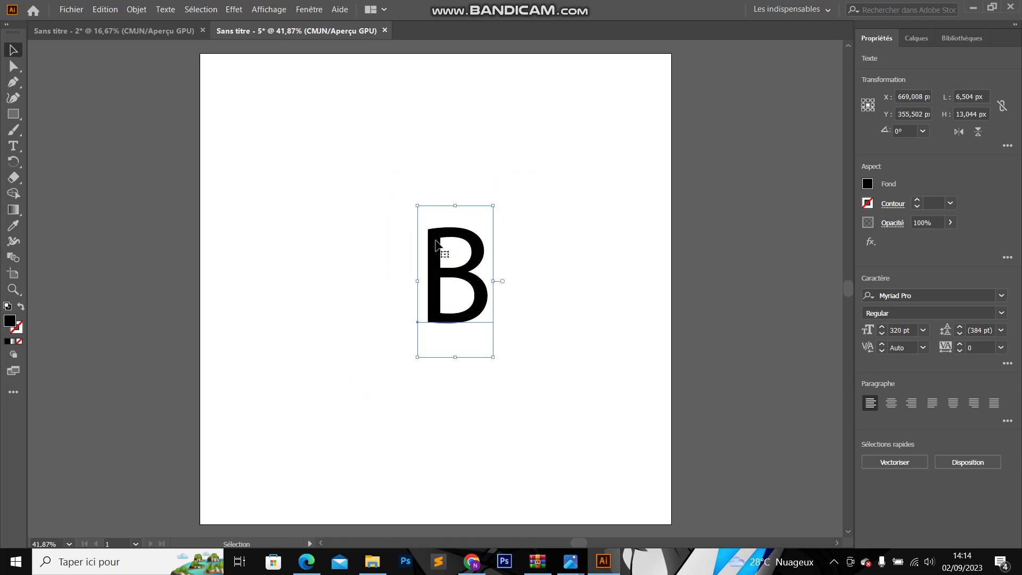
{"action": "left_click_drag", "start_coordinate": [494, 205], "coordinate": [565, 141]}
{"action": "left_click_drag", "start_coordinate": [535, 218], "coordinate": [554, 250]}
{"action": "left_click", "coordinate": [580, 182]}
{"action": "left_click", "coordinate": [524, 231]}
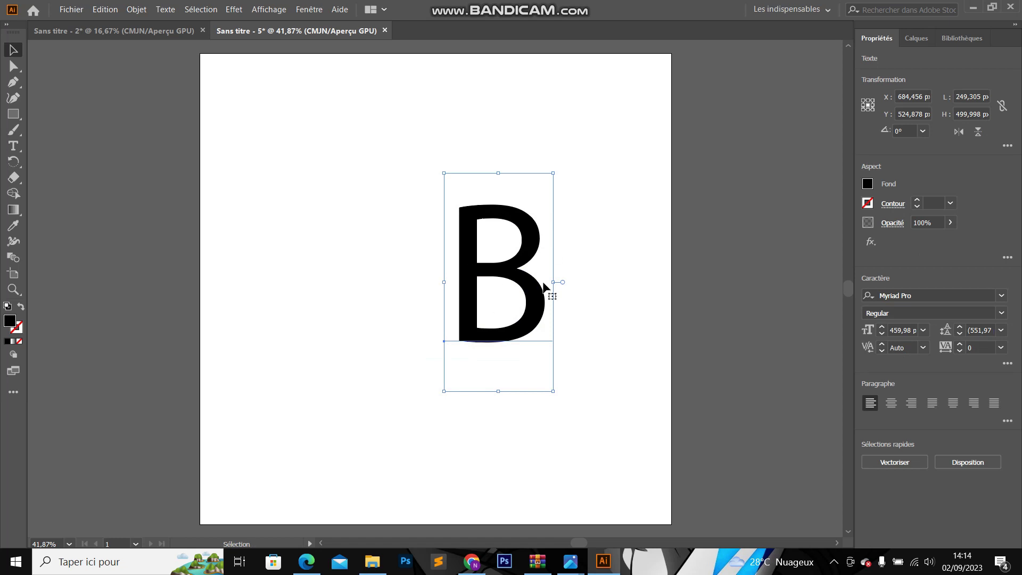
- Set the B's font to LEMON MILK Regular
{"action": "left_click", "coordinate": [911, 293]}
{"action": "left_click", "coordinate": [1002, 296]}
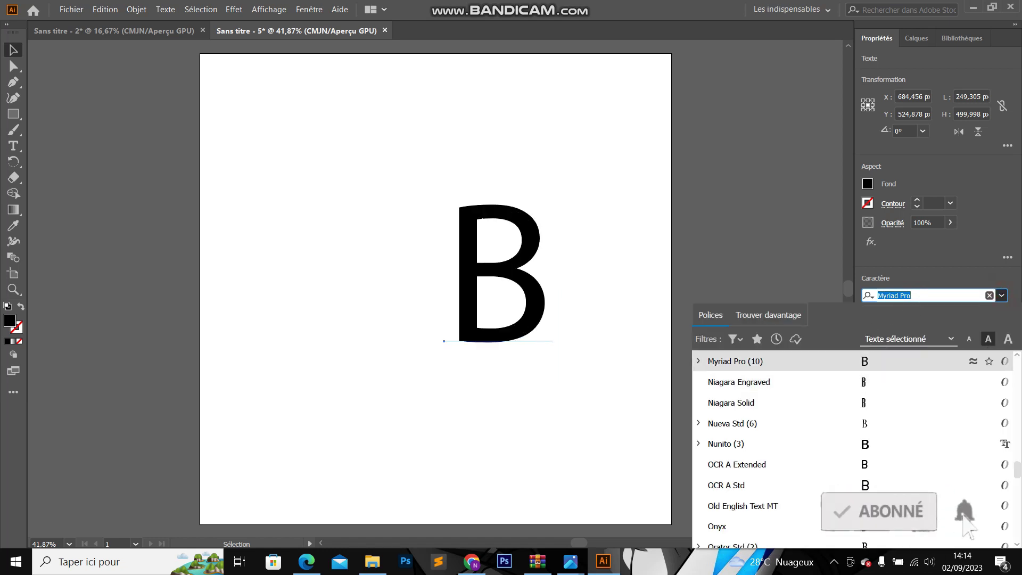
{"action": "type", "text": "LEMON"}
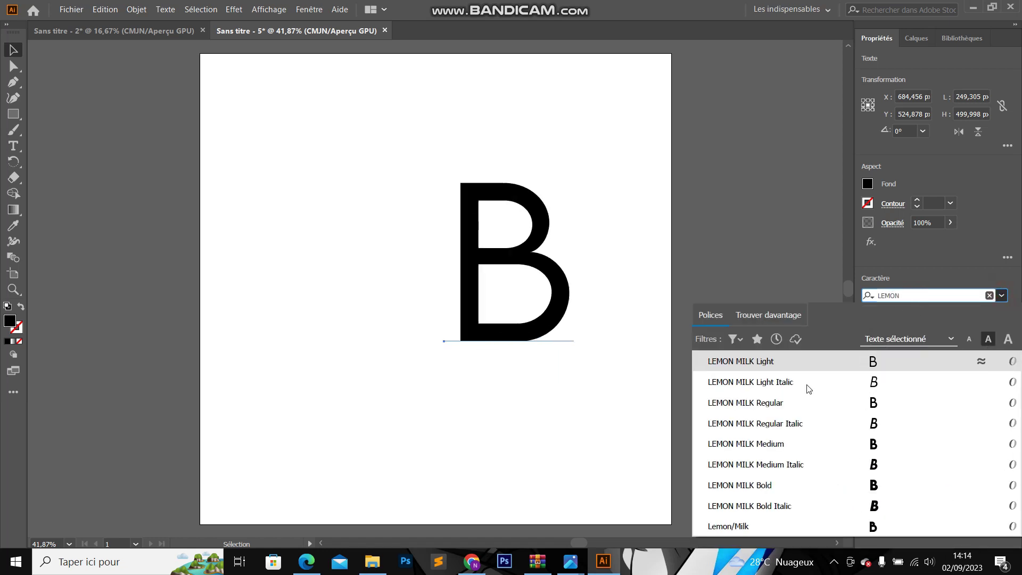
{"action": "left_click", "coordinate": [761, 403]}
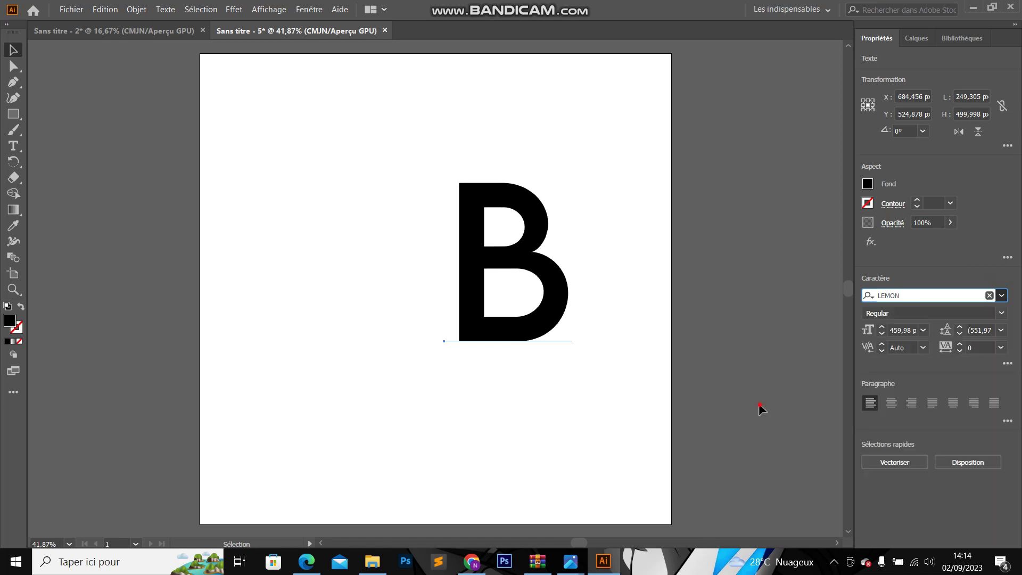
- Duplicate the B to its left and retype the copy as D
{"action": "left_click_drag", "start_coordinate": [524, 220], "coordinate": [521, 238]}
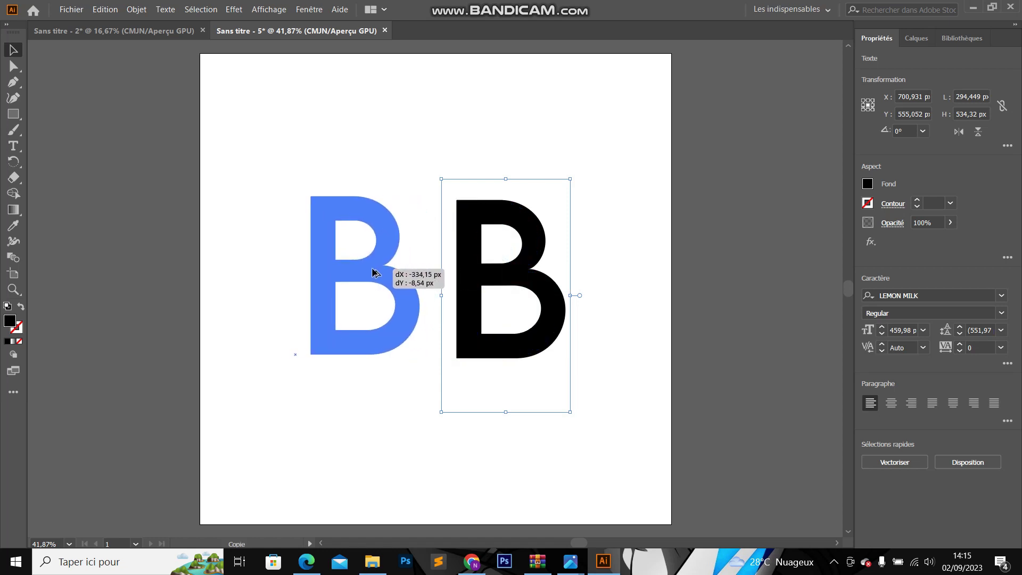
{"action": "left_click_drag", "start_coordinate": [517, 273], "coordinate": [375, 272]}
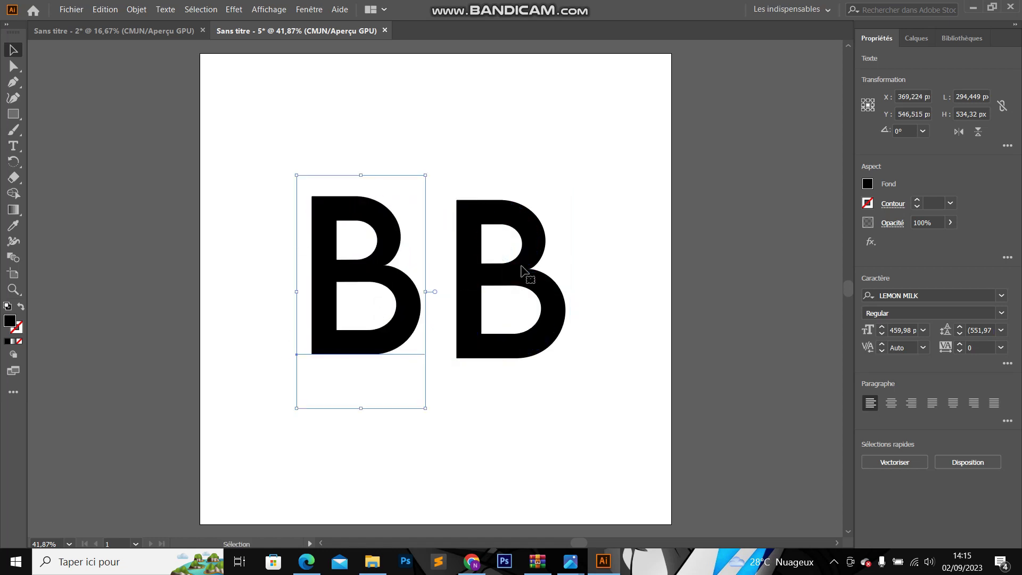
{"action": "left_click", "coordinate": [14, 146]}
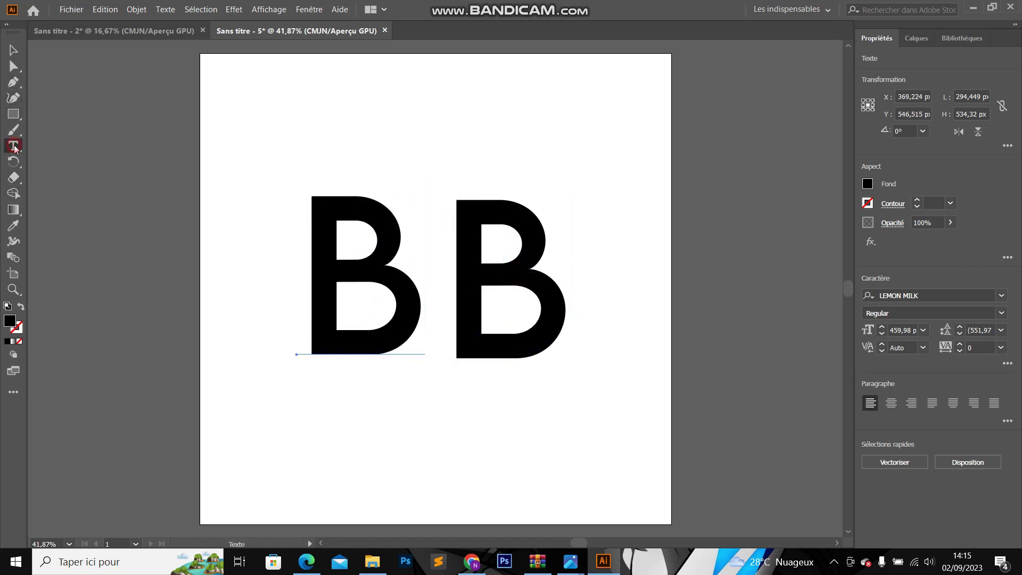
{"action": "left_click", "coordinate": [415, 282]}
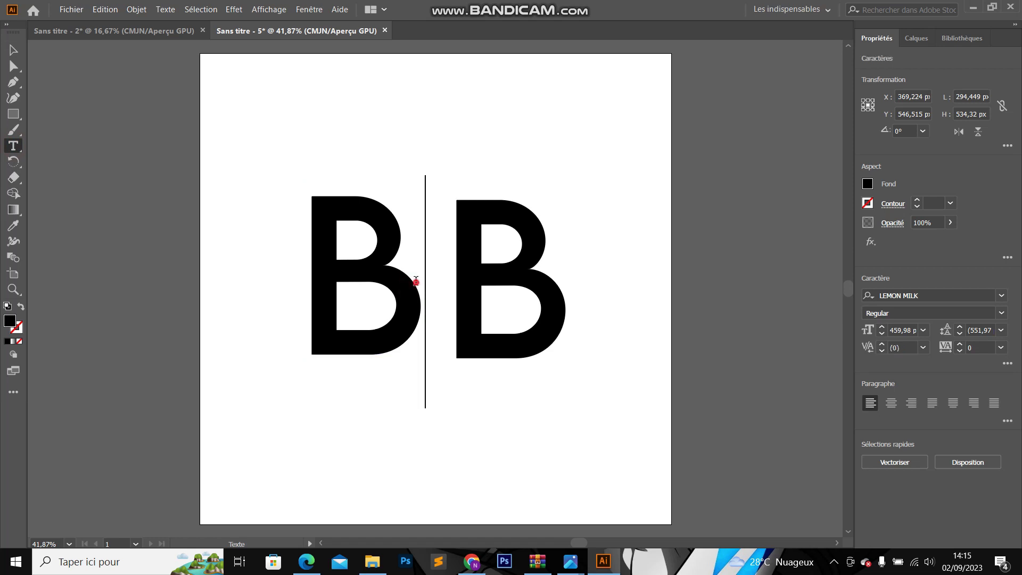
{"action": "key", "text": "BackSpace"}
{"action": "type", "text": "D"}
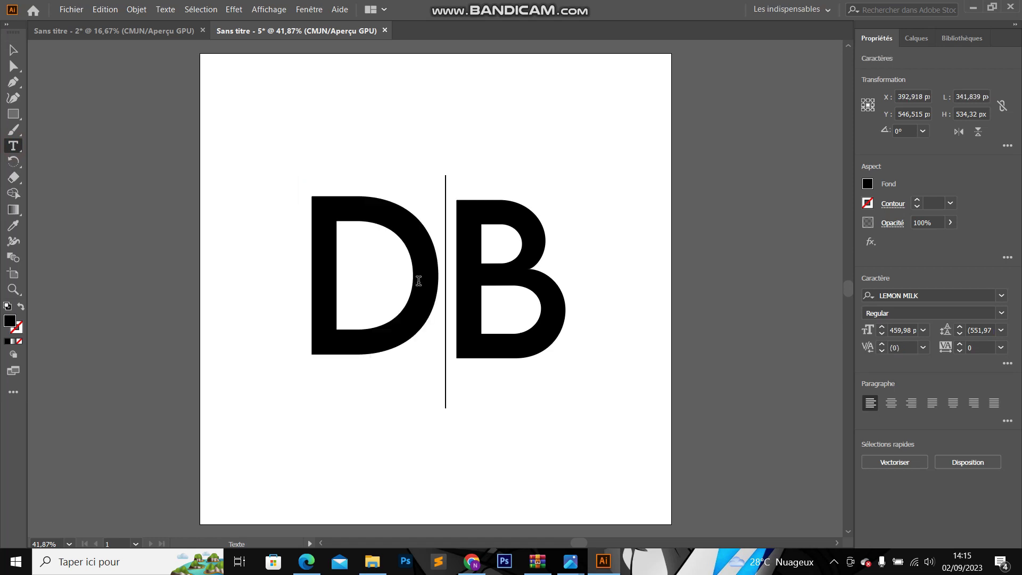
{"action": "key", "text": "Escape"}
- Position the D beside the B and select both letters
{"action": "scroll", "coordinate": [490, 318], "scroll_direction": "up", "scroll_amount": 2}
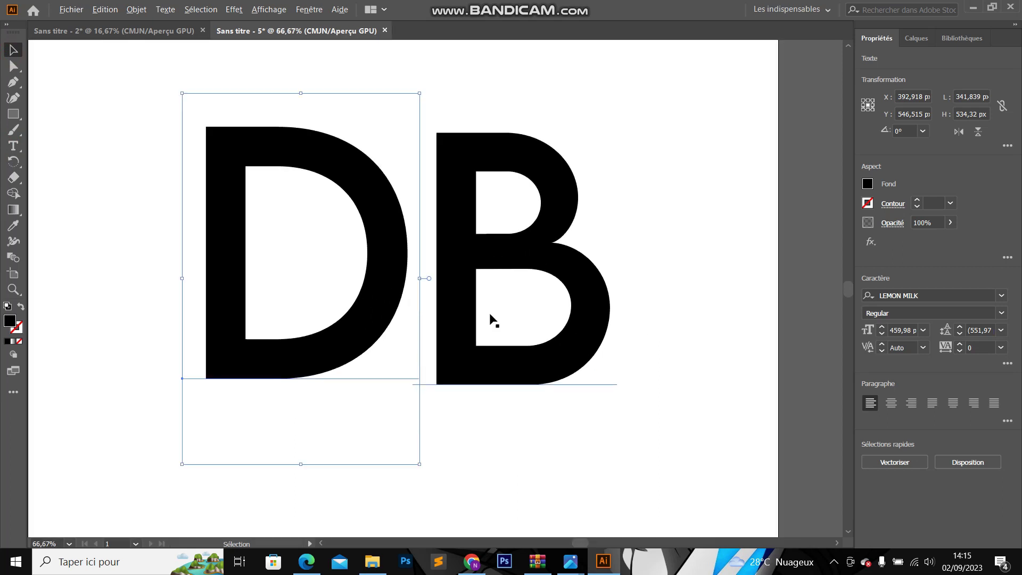
{"action": "scroll", "coordinate": [490, 318], "scroll_direction": "down", "scroll_amount": 2}
{"action": "left_click_drag", "start_coordinate": [449, 270], "coordinate": [416, 181]}
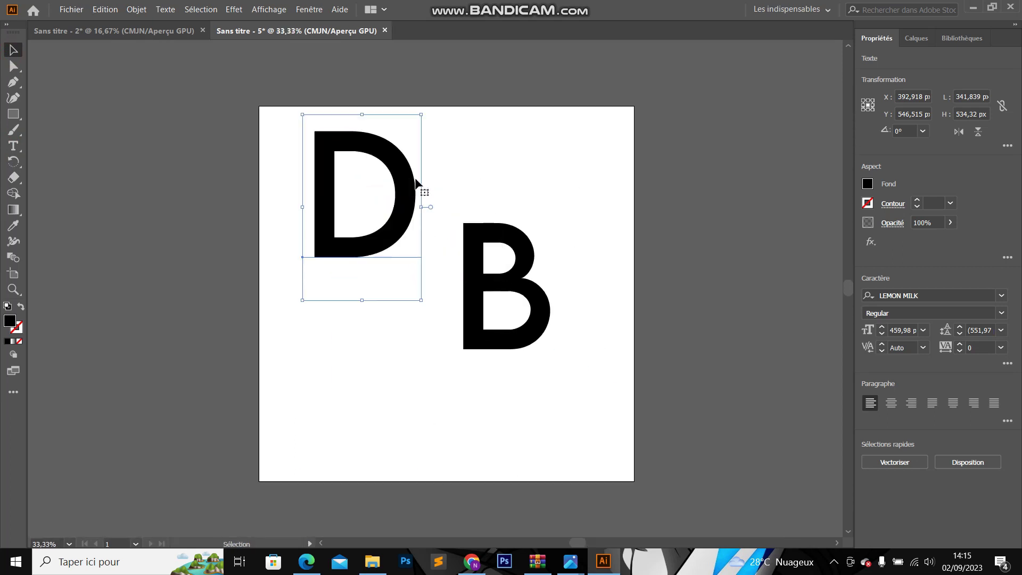
{"action": "left_click", "coordinate": [511, 177]}
{"action": "scroll", "coordinate": [469, 314], "scroll_direction": "up", "scroll_amount": 2}
{"action": "scroll", "coordinate": [469, 314], "scroll_direction": "down", "scroll_amount": 2}
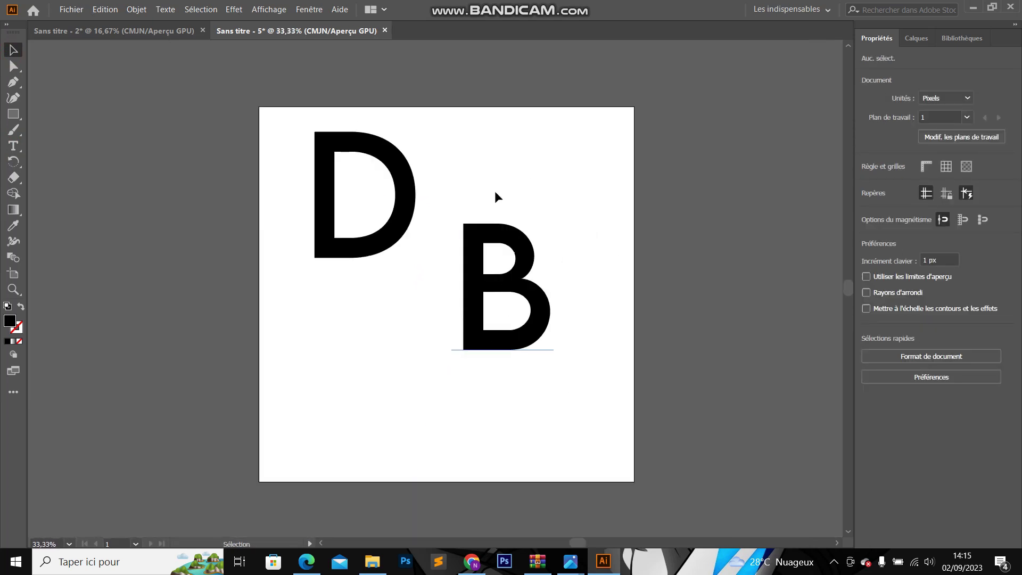
{"action": "mouse_move", "coordinate": [353, 143]}
{"action": "left_mouse_down"}
{"action": "mouse_move", "coordinate": [374, 239]}
{"action": "mouse_move", "coordinate": [376, 229]}
{"action": "left_mouse_up"}
{"action": "left_click", "coordinate": [323, 160]}
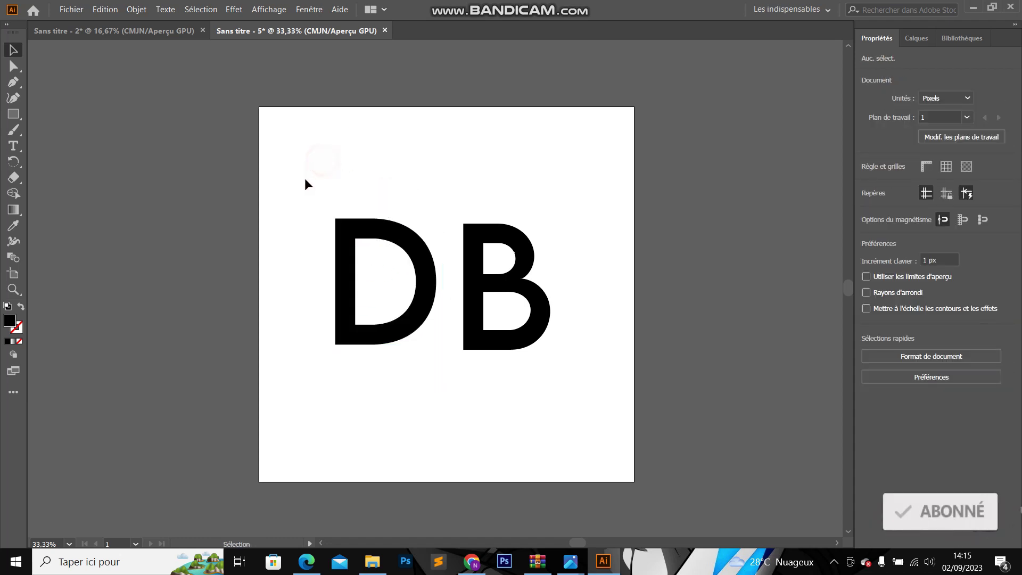
{"action": "scroll", "coordinate": [372, 190], "scroll_direction": "up", "scroll_amount": 1}
{"action": "mouse_move", "coordinate": [282, 180]}
{"action": "left_mouse_down"}
{"action": "mouse_move", "coordinate": [518, 326]}
{"action": "mouse_move", "coordinate": [658, 432]}
{"action": "left_mouse_up"}
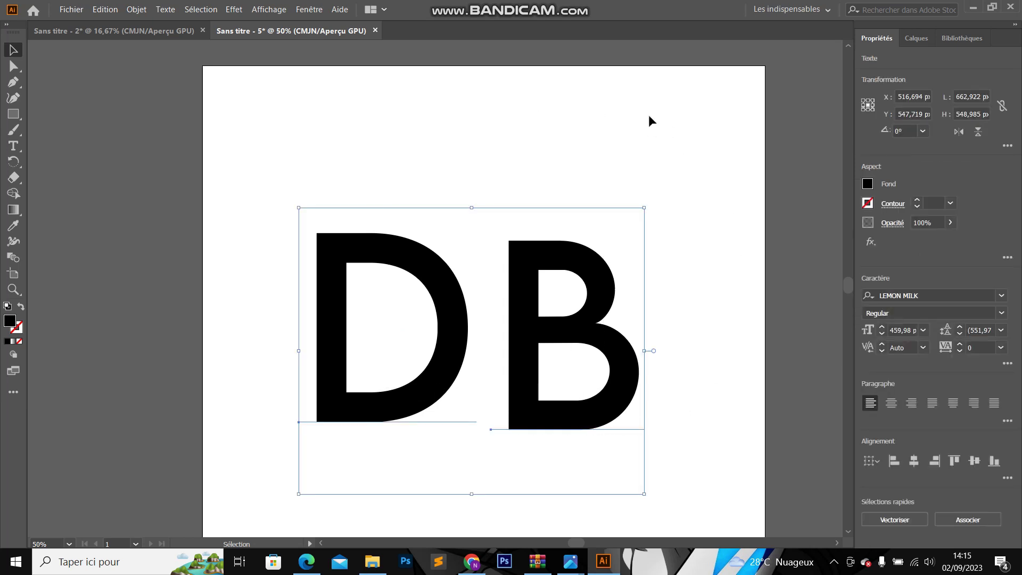
- Convert the DB letters to outlines
{"action": "scroll", "coordinate": [532, 250], "scroll_direction": "down", "scroll_amount": 2}
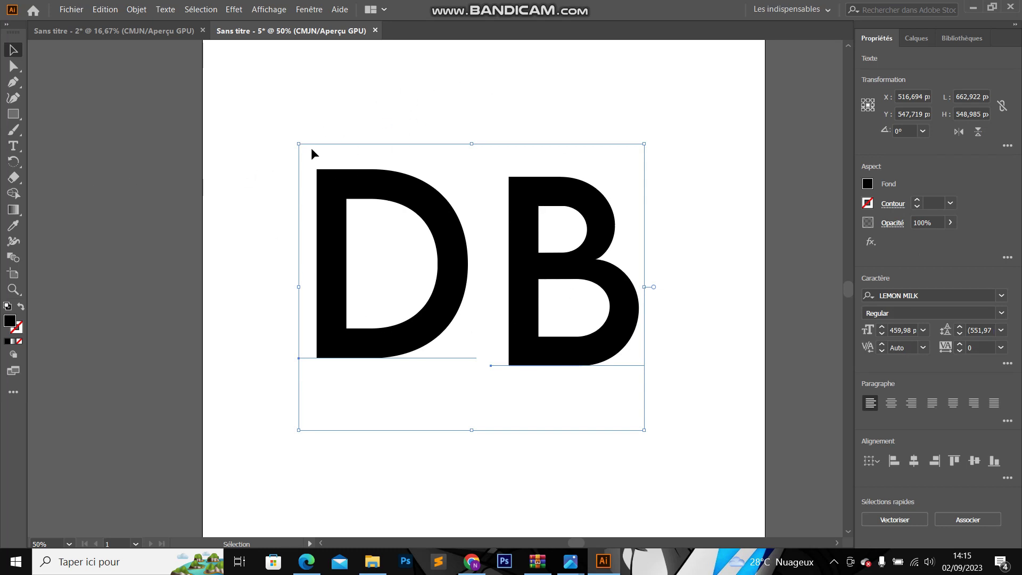
{"action": "left_click", "coordinate": [892, 521]}
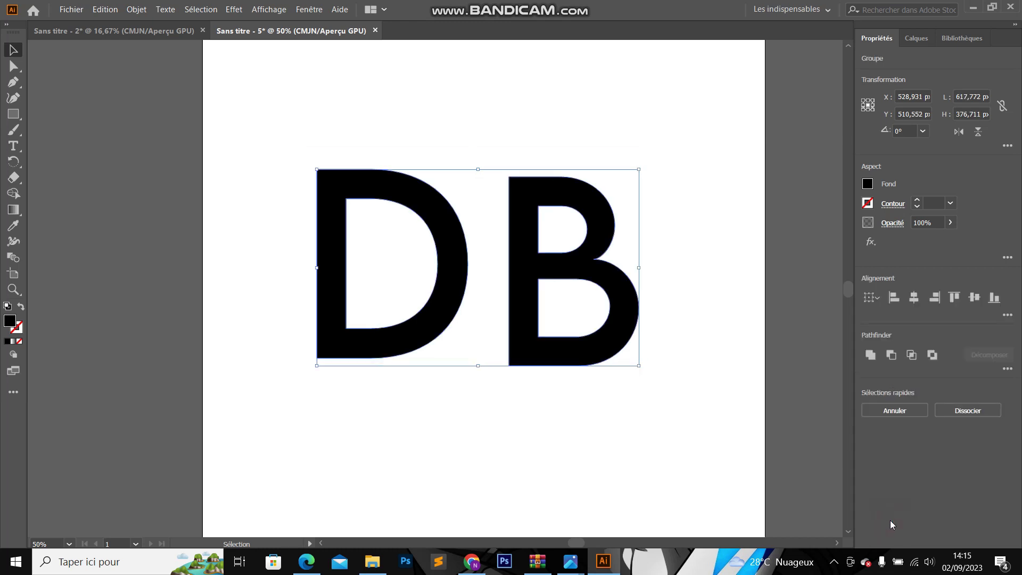
{"action": "left_click", "coordinate": [834, 562]}
{"action": "left_click", "coordinate": [834, 508]}
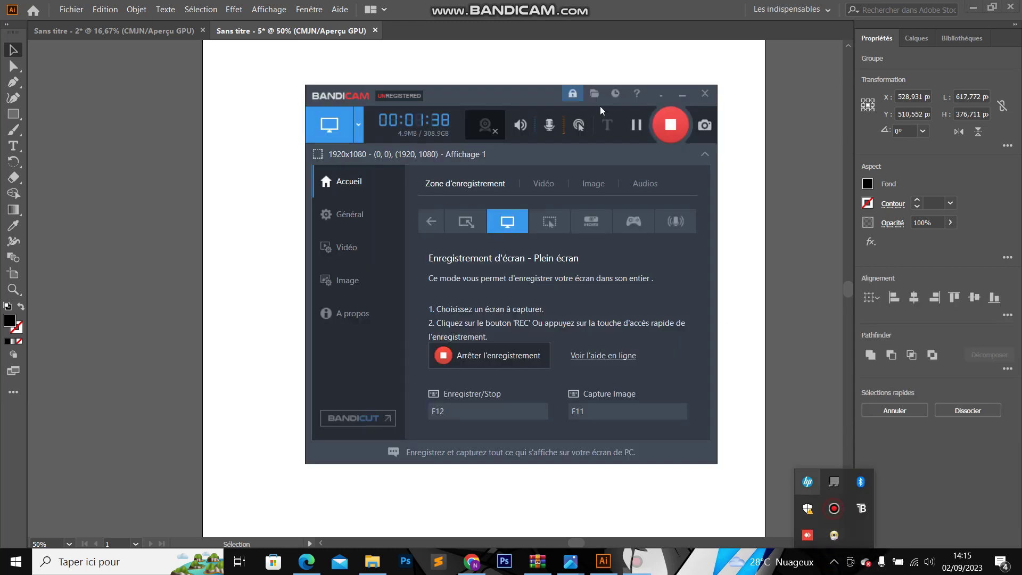
{"action": "left_click", "coordinate": [660, 94]}
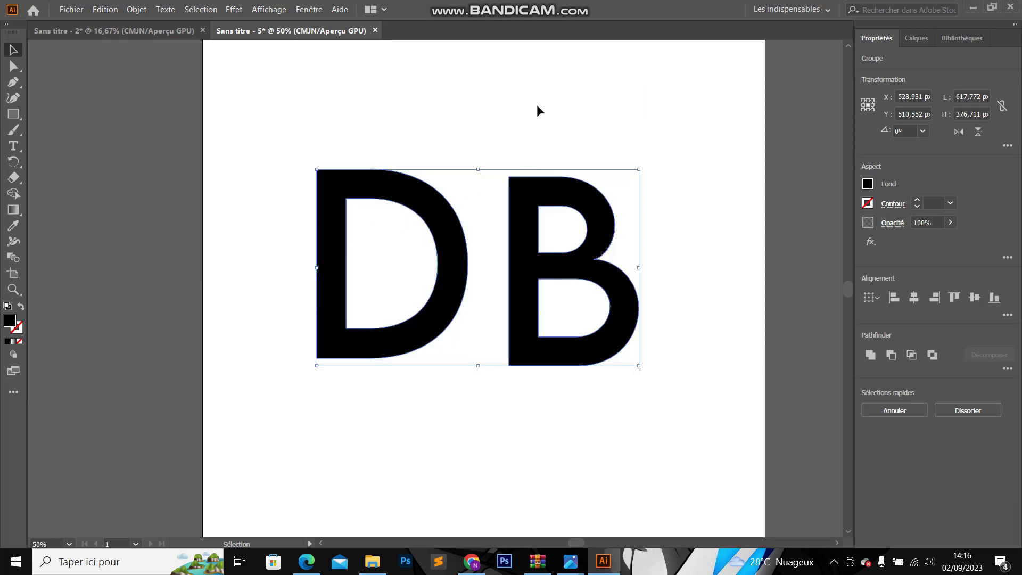
- Lower the DB letters, then drag the D up toward the top-left
{"action": "left_click_drag", "start_coordinate": [444, 231], "coordinate": [444, 268]}
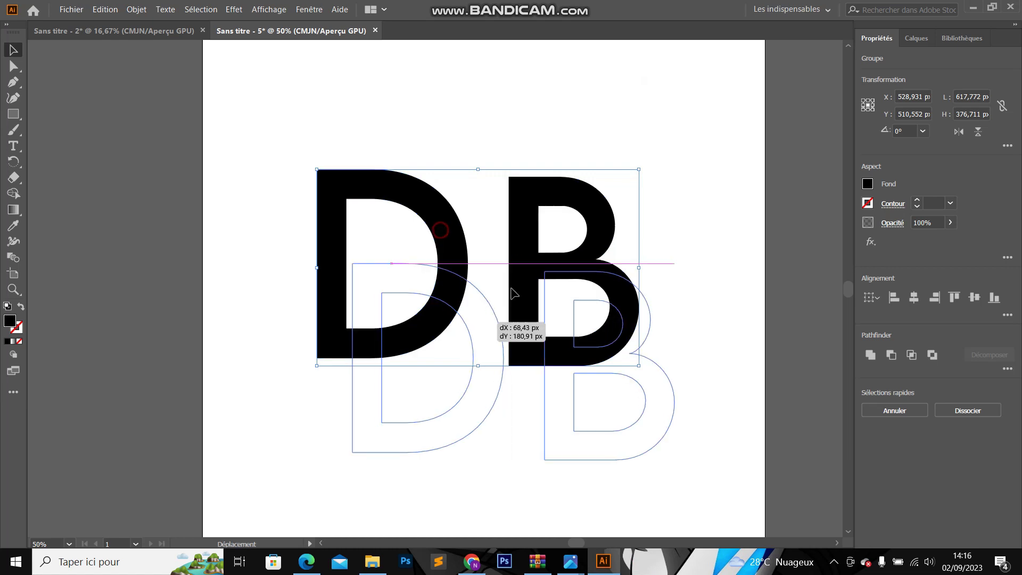
{"action": "left_click", "coordinate": [445, 187]}
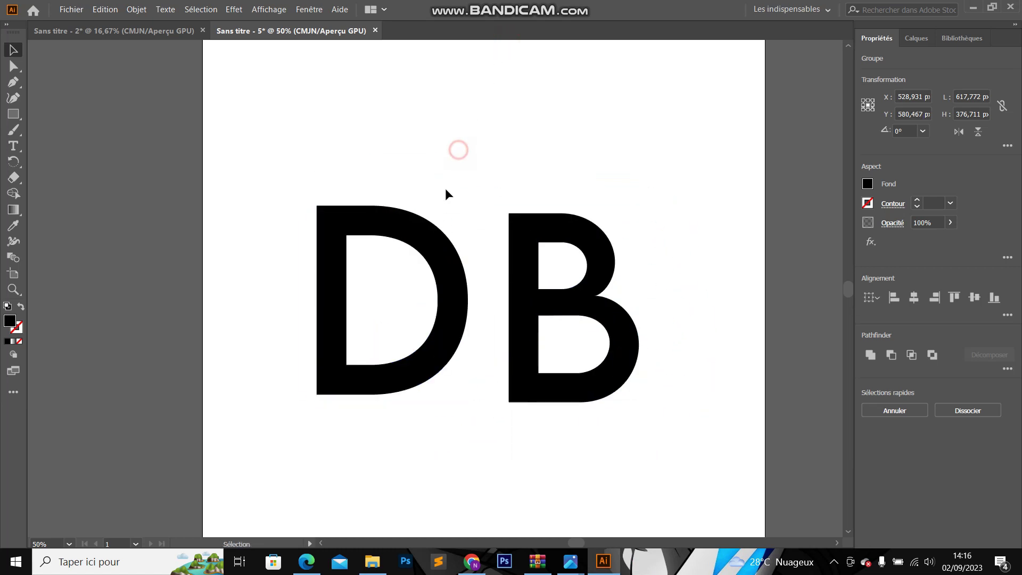
{"action": "left_click_drag", "start_coordinate": [430, 256], "coordinate": [354, 119]}
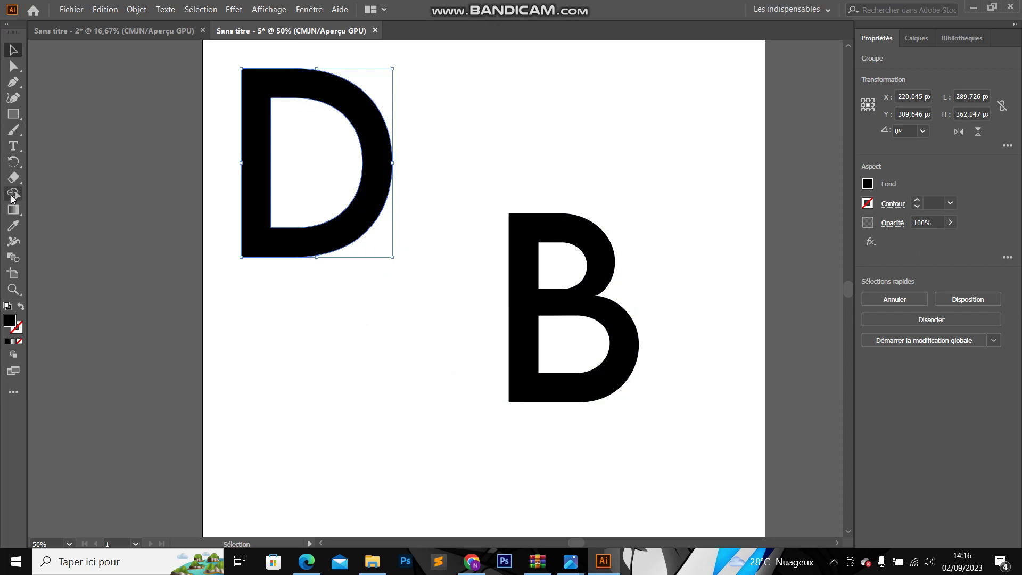
- Draw a 319.66 × 362.046 px black rectangle from under the D to the B's stem
{"action": "left_click_drag", "start_coordinate": [14, 114], "coordinate": [65, 118]}
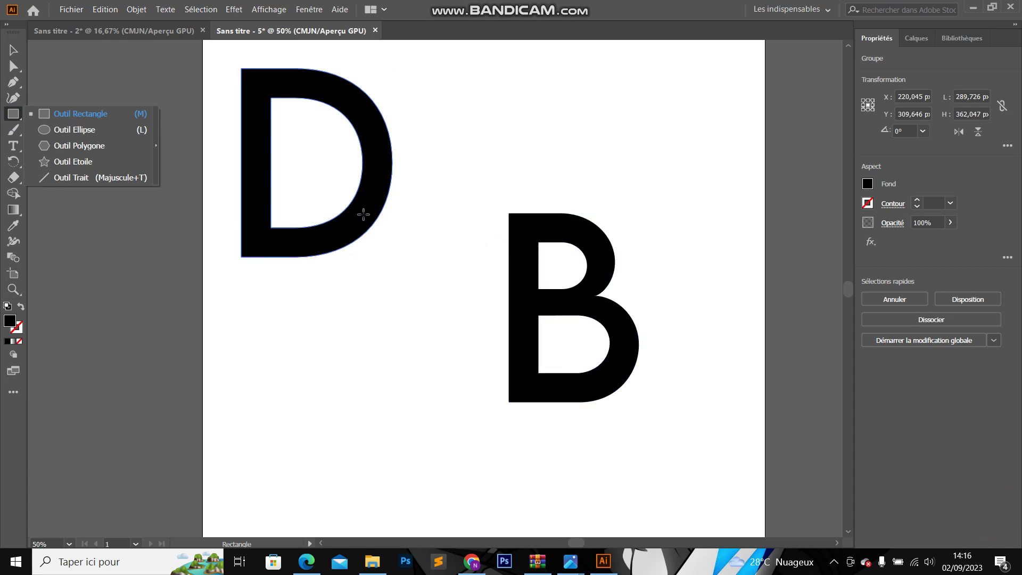
{"action": "left_click_drag", "start_coordinate": [347, 213], "coordinate": [512, 385]}
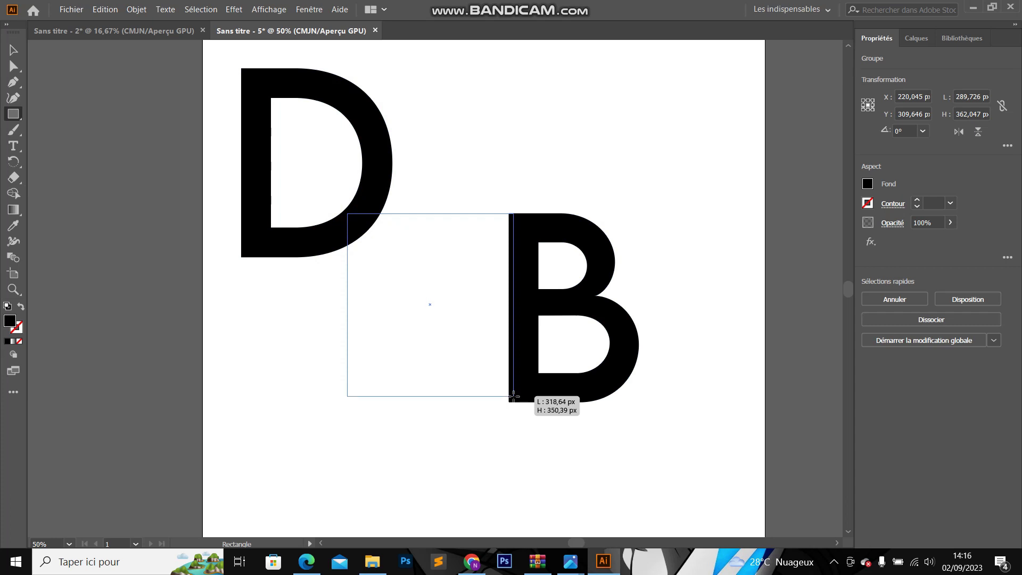
{"action": "left_click_drag", "start_coordinate": [512, 386], "coordinate": [513, 401]}
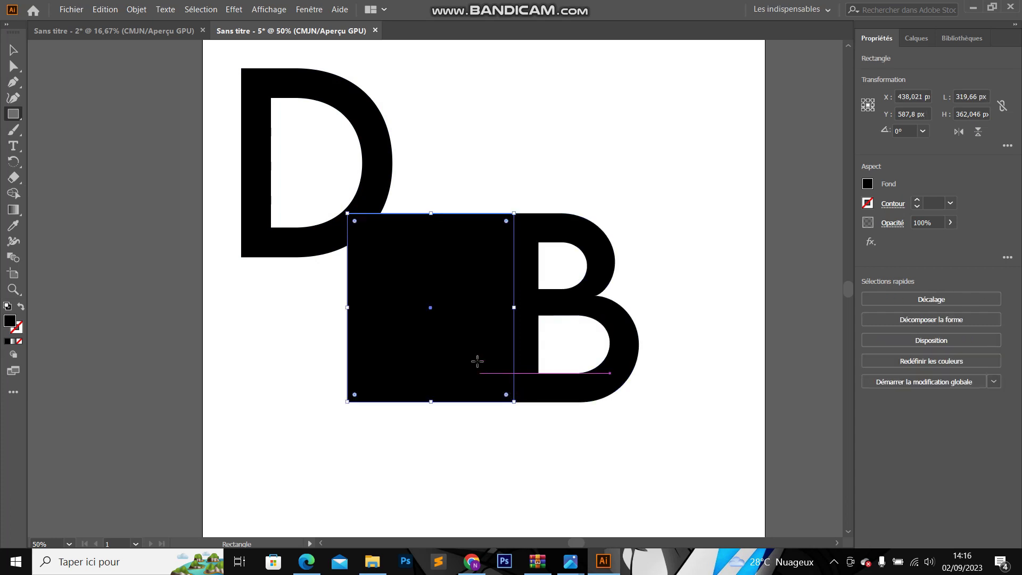
{"action": "scroll", "coordinate": [460, 312], "scroll_direction": "up", "scroll_amount": 2, "text": "alt"}
{"action": "scroll", "coordinate": [473, 266], "scroll_direction": "up", "scroll_amount": 1, "text": "alt"}
{"action": "scroll", "coordinate": [634, 151], "scroll_direction": "up", "scroll_amount": 2}
{"action": "scroll", "coordinate": [635, 151], "scroll_direction": "up", "scroll_amount": 2}
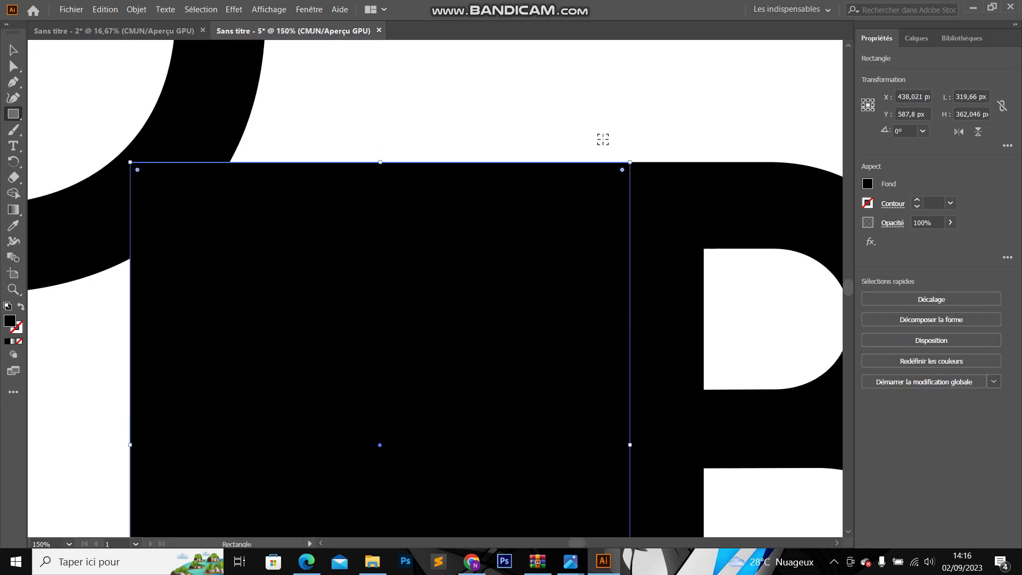
{"action": "scroll", "coordinate": [601, 139], "scroll_direction": "up", "scroll_amount": 2, "text": "alt"}
{"action": "scroll", "coordinate": [240, 209], "scroll_direction": "down", "scroll_amount": 5, "text": "alt"}
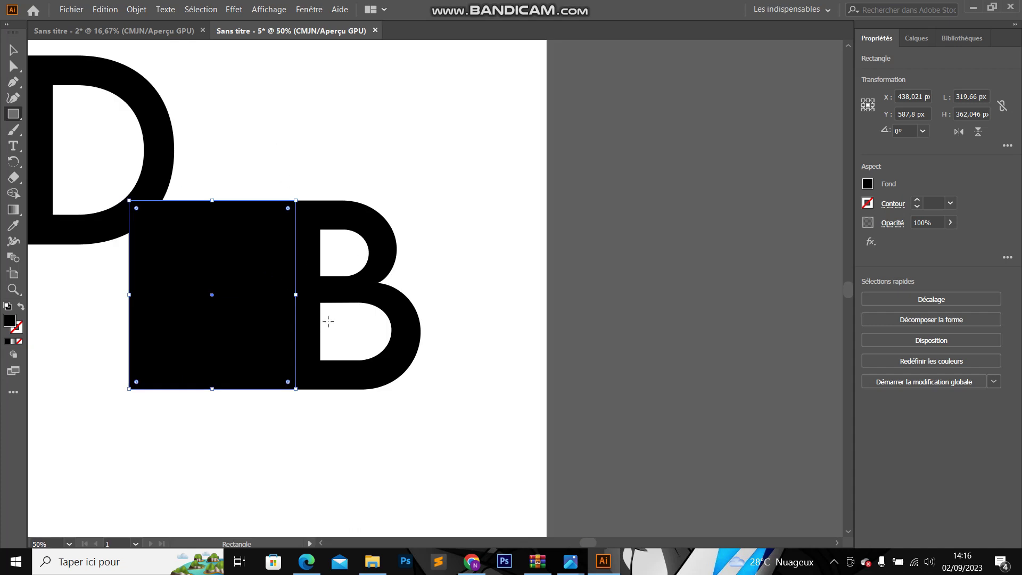
{"action": "scroll", "coordinate": [203, 373], "scroll_direction": "up", "scroll_amount": 1, "text": "alt"}
{"action": "scroll", "coordinate": [456, 380], "scroll_direction": "up", "scroll_amount": 2, "text": "alt"}
{"action": "scroll", "coordinate": [456, 380], "scroll_direction": "up", "scroll_amount": 1, "text": "alt"}
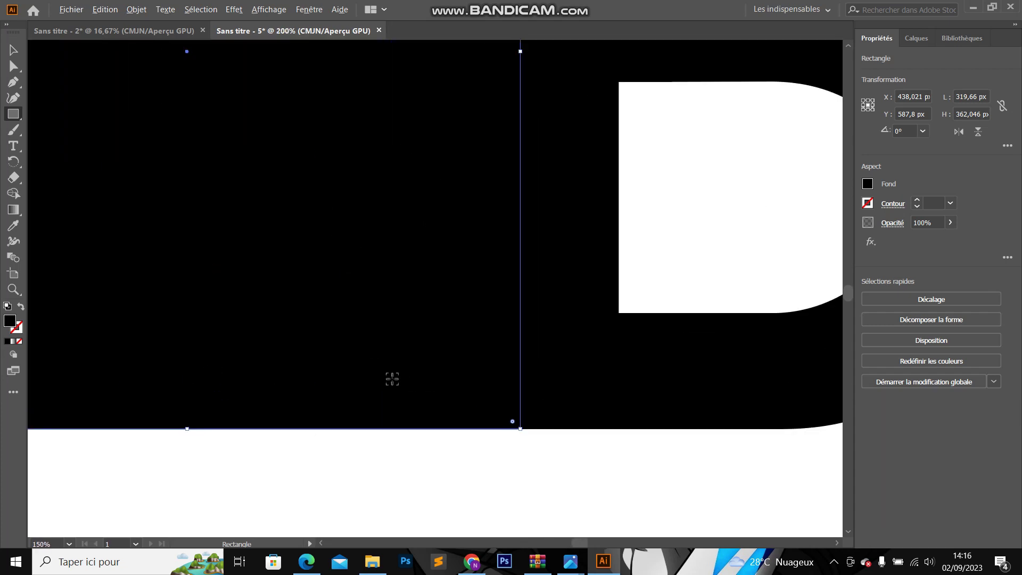
{"action": "scroll", "coordinate": [392, 377], "scroll_direction": "up", "scroll_amount": 1, "text": "alt"}
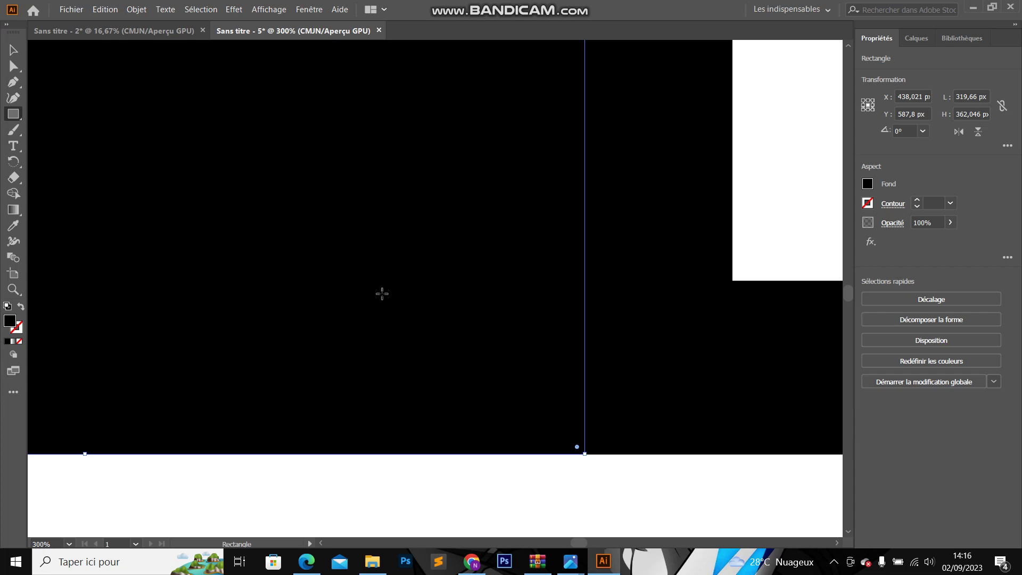
{"action": "scroll", "coordinate": [382, 293], "scroll_direction": "up", "scroll_amount": 1, "text": "alt"}
{"action": "scroll", "coordinate": [382, 293], "scroll_direction": "up", "scroll_amount": 1, "text": "alt"}
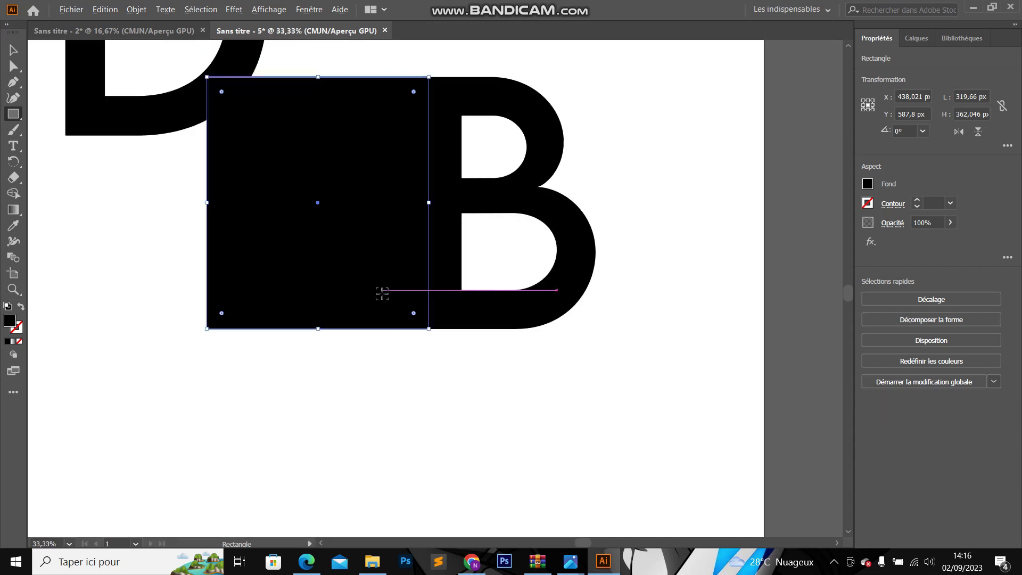
{"action": "scroll", "coordinate": [382, 293], "scroll_direction": "down", "scroll_amount": 2, "text": "alt"}
{"action": "scroll", "coordinate": [382, 294], "scroll_direction": "up", "scroll_amount": 1, "text": "alt"}
{"action": "scroll", "coordinate": [99, 281], "scroll_direction": "down", "scroll_amount": 1, "text": "alt"}
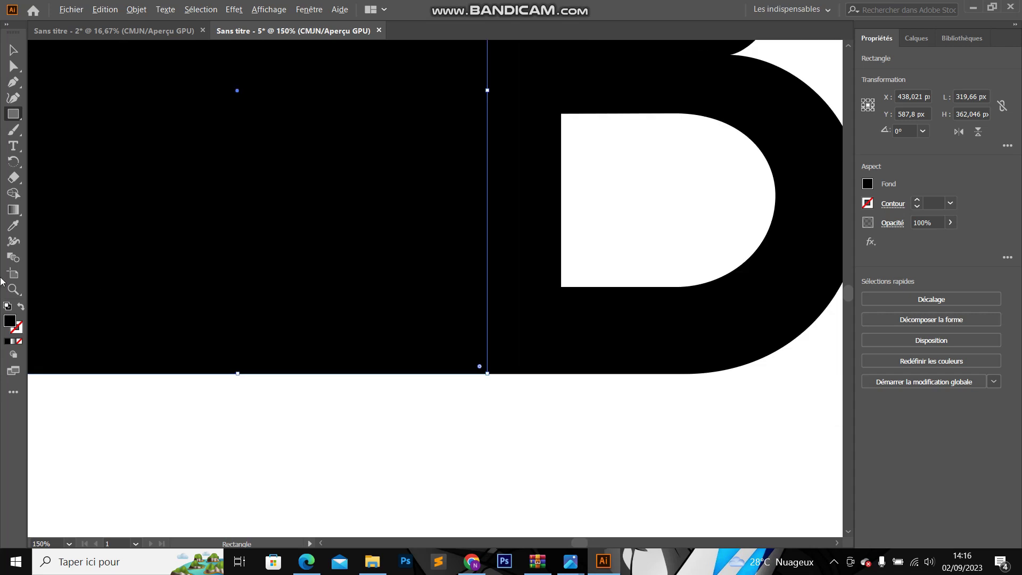
- Zoom in to check the rectangle's edge against the B, then reset the view to 50%
{"action": "left_click", "coordinate": [13, 290]}
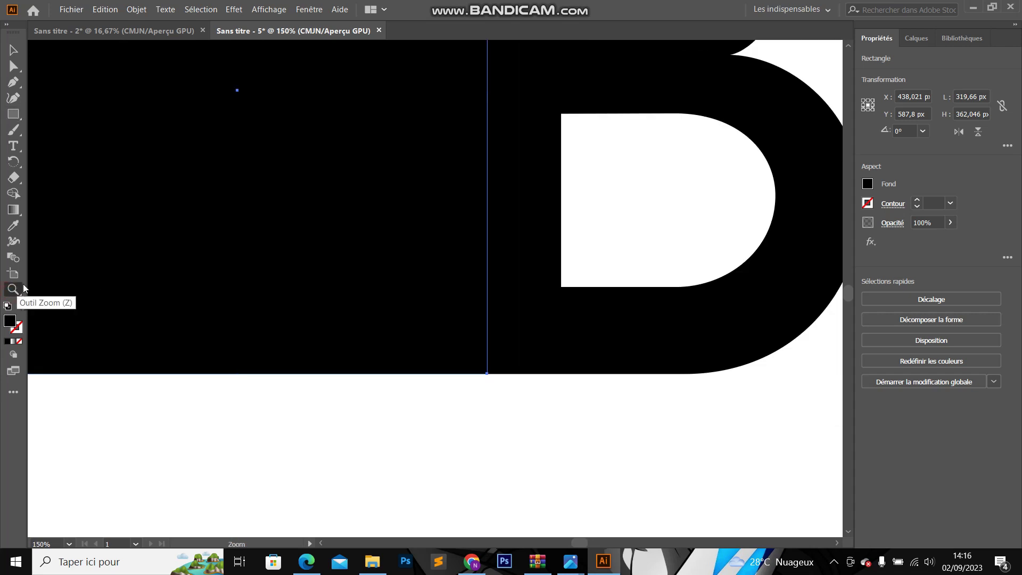
{"action": "key", "text": "alt"}
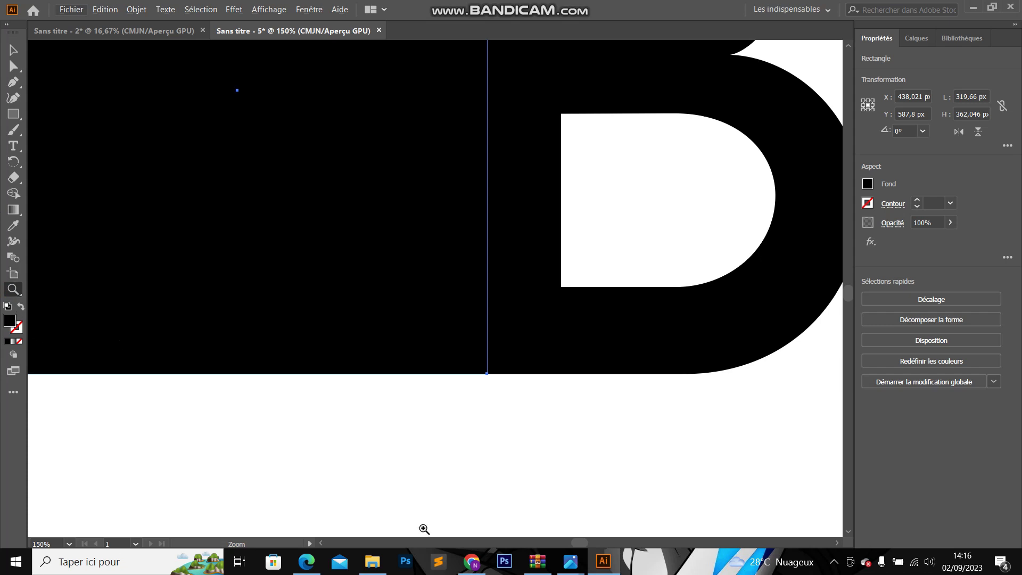
{"action": "left_click", "coordinate": [374, 446]}
{"action": "left_click", "coordinate": [373, 412], "text": "alt"}
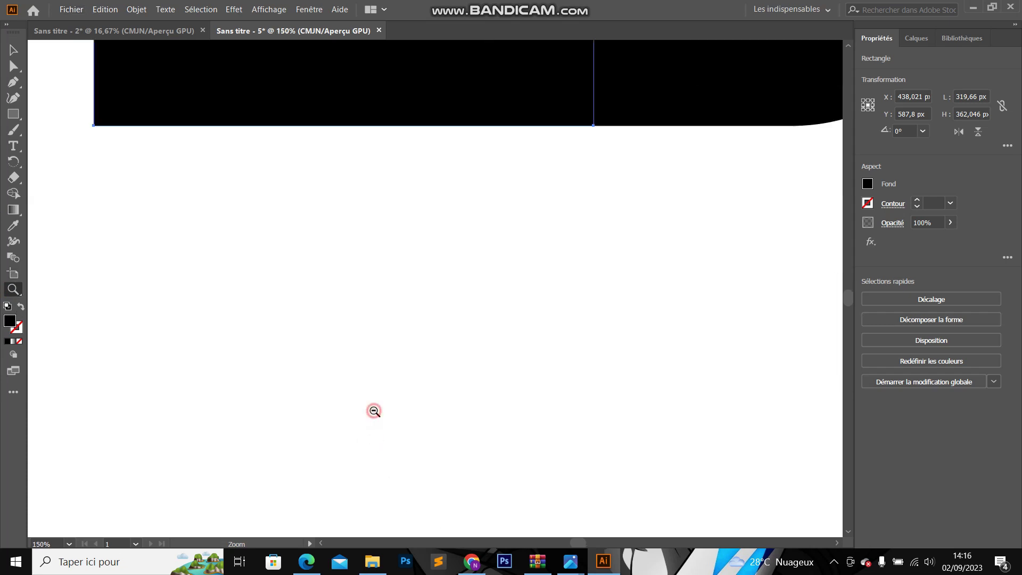
{"action": "left_click", "coordinate": [13, 113]}
{"action": "key", "text": "ctrl+1"}
{"action": "scroll", "coordinate": [600, 213], "scroll_direction": "up", "scroll_amount": 4}
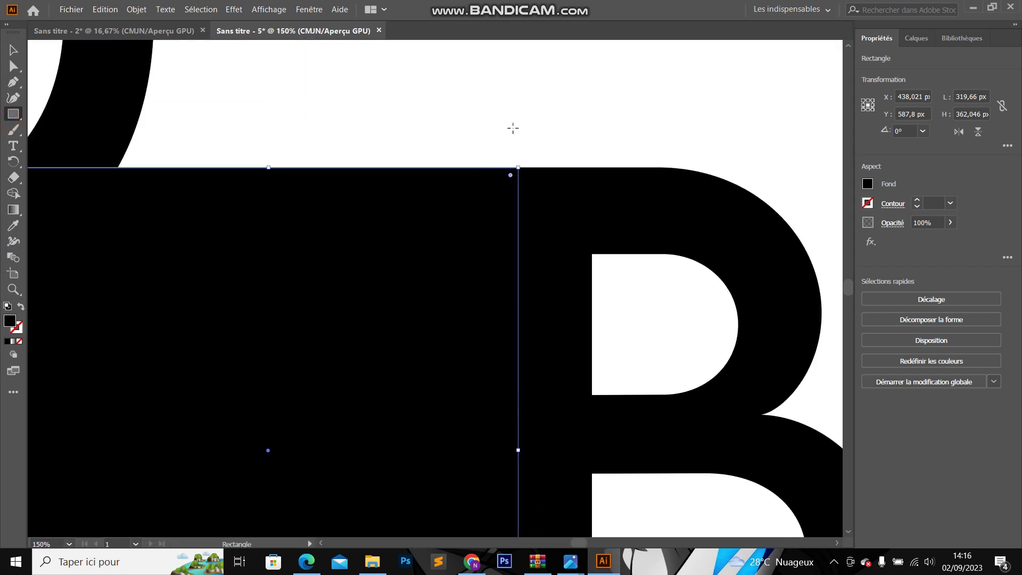
{"action": "scroll", "coordinate": [513, 127], "scroll_direction": "up", "scroll_amount": 2}
{"action": "scroll", "coordinate": [630, 191], "scroll_direction": "up", "scroll_amount": 1}
{"action": "scroll", "coordinate": [548, 137], "scroll_direction": "up", "scroll_amount": 1}
{"action": "scroll", "coordinate": [613, 314], "scroll_direction": "up", "scroll_amount": 1}
{"action": "scroll", "coordinate": [671, 219], "scroll_direction": "up", "scroll_amount": 2}
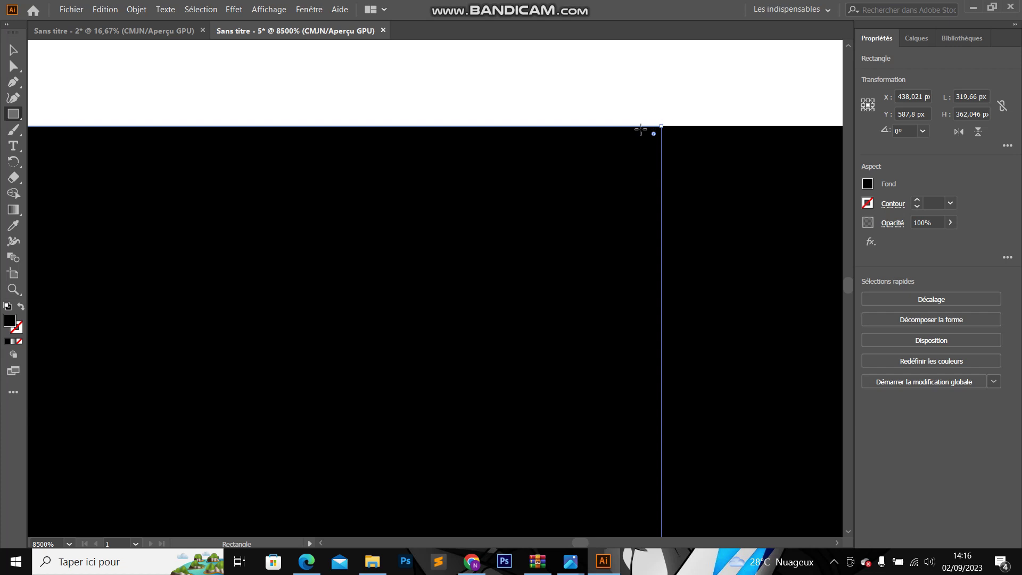
{"action": "scroll", "coordinate": [591, 181], "scroll_direction": "down", "scroll_amount": 1}
{"action": "scroll", "coordinate": [506, 291], "scroll_direction": "down", "scroll_amount": 3}
{"action": "scroll", "coordinate": [434, 322], "scroll_direction": "down", "scroll_amount": 1}
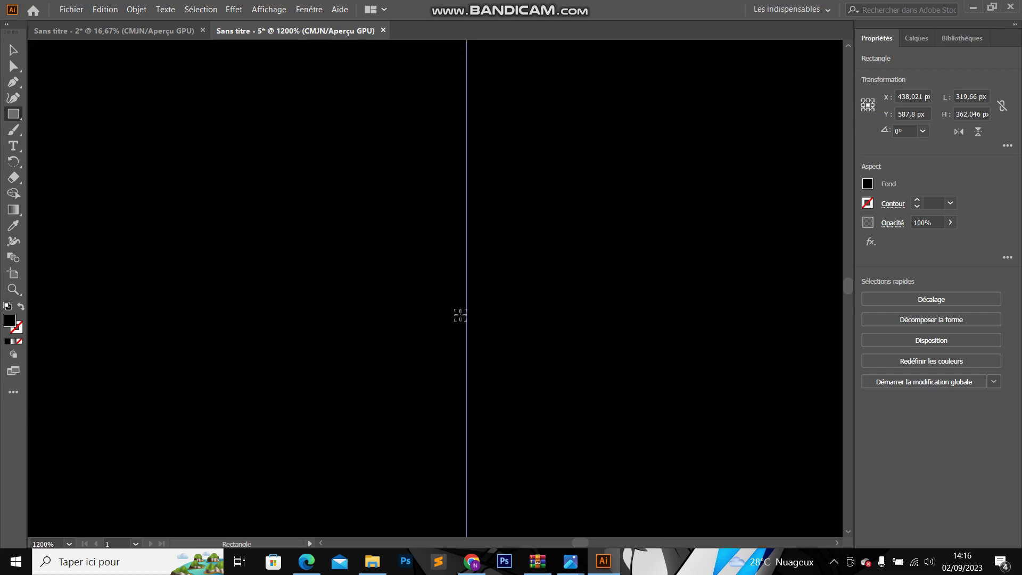
{"action": "scroll", "coordinate": [461, 315], "scroll_direction": "down", "scroll_amount": 3}
{"action": "scroll", "coordinate": [484, 361], "scroll_direction": "down", "scroll_amount": 1}
{"action": "scroll", "coordinate": [490, 370], "scroll_direction": "down", "scroll_amount": 1}
{"action": "scroll", "coordinate": [474, 433], "scroll_direction": "up", "scroll_amount": 1}
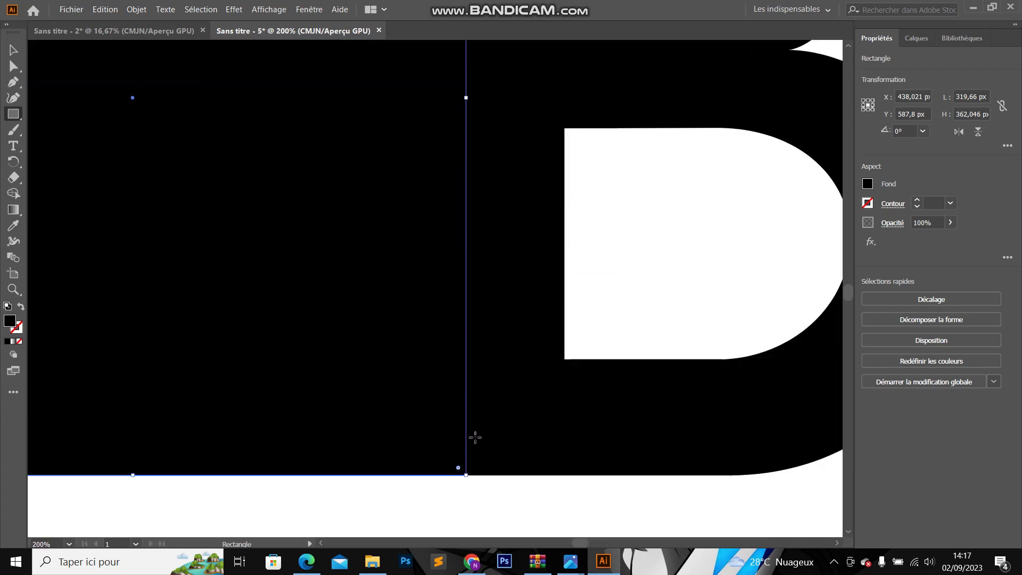
{"action": "scroll", "coordinate": [428, 365], "scroll_direction": "up", "scroll_amount": 1}
{"action": "scroll", "coordinate": [429, 366], "scroll_direction": "up", "scroll_amount": 1}
{"action": "scroll", "coordinate": [429, 366], "scroll_direction": "down", "scroll_amount": 4}
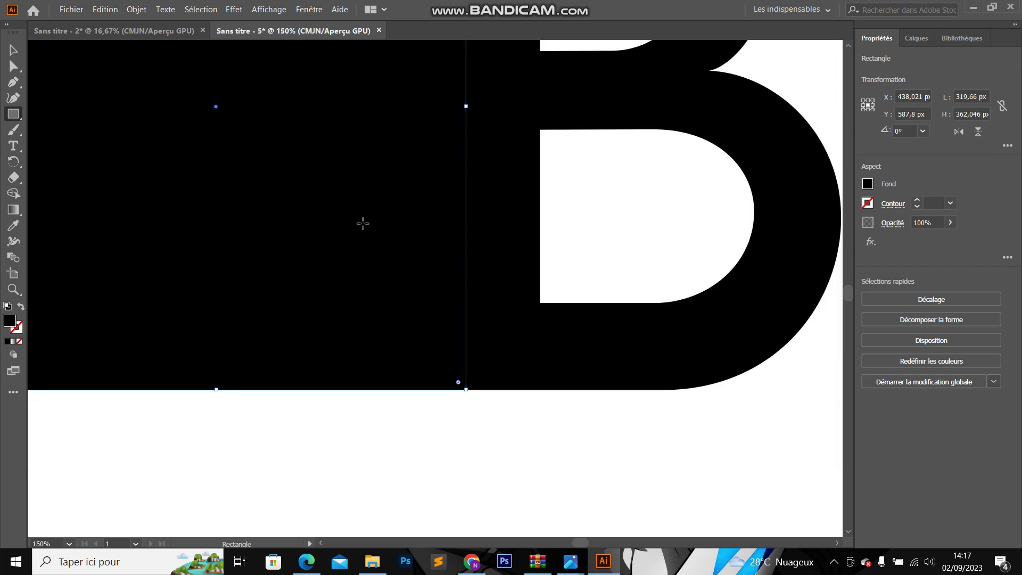
{"action": "scroll", "coordinate": [361, 222], "scroll_direction": "down", "scroll_amount": 3}
{"action": "scroll", "coordinate": [522, 265], "scroll_direction": "down", "scroll_amount": 1}
{"action": "key", "text": "v"}
{"action": "key", "text": "ctrl+plus"}
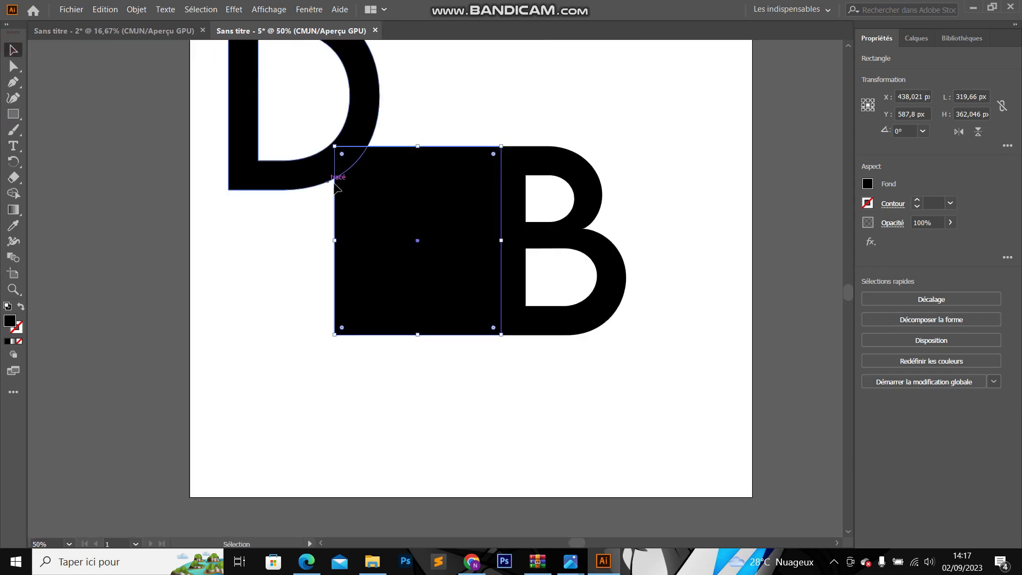
- Nudge the rectangle right against the B and line the D up exactly over it
{"action": "left_click_drag", "start_coordinate": [394, 181], "coordinate": [410, 179]}
{"action": "left_click", "coordinate": [484, 117]}
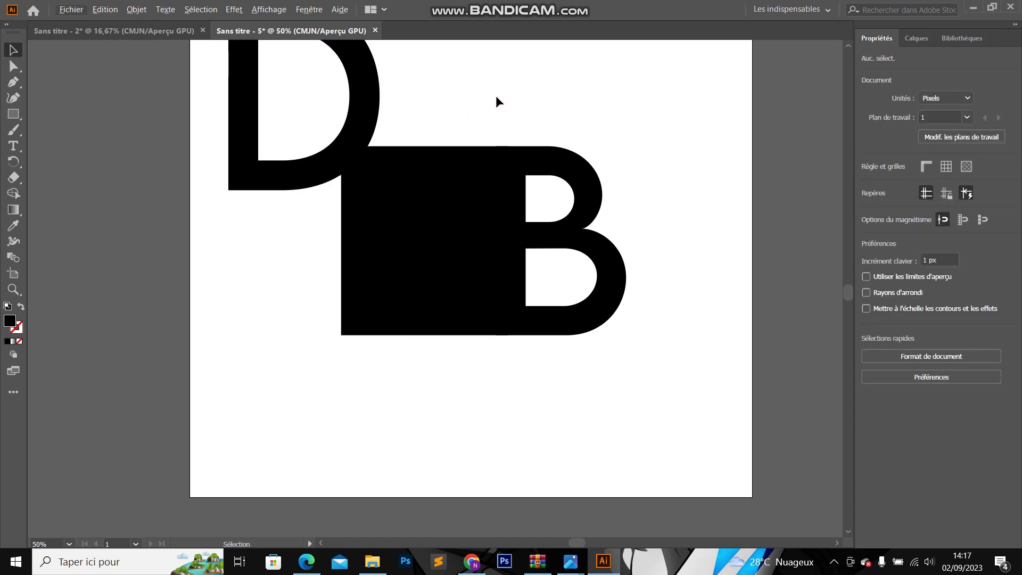
{"action": "left_click_drag", "start_coordinate": [364, 100], "coordinate": [363, 171]}
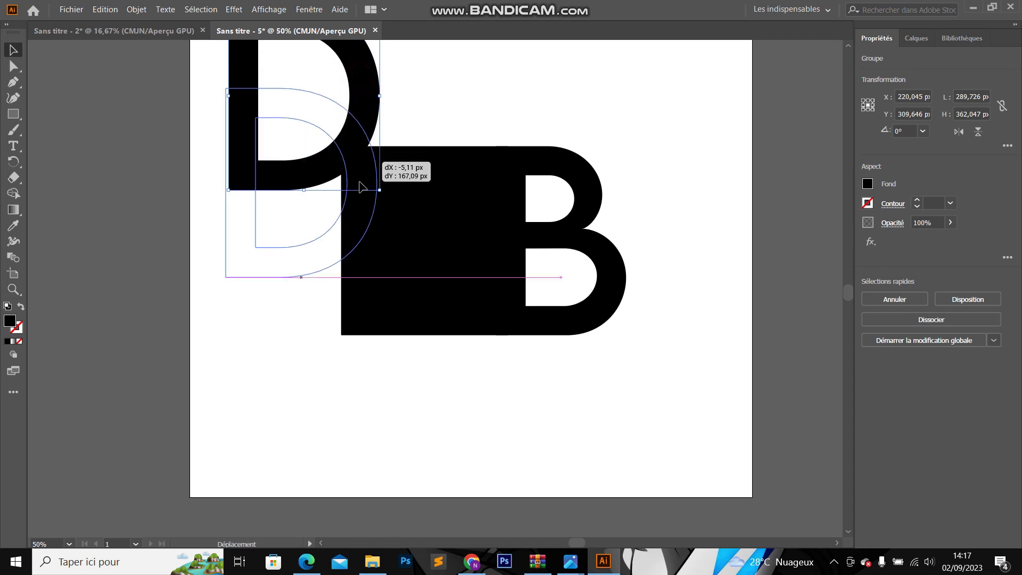
{"action": "left_click_drag", "start_coordinate": [363, 171], "coordinate": [477, 228]}
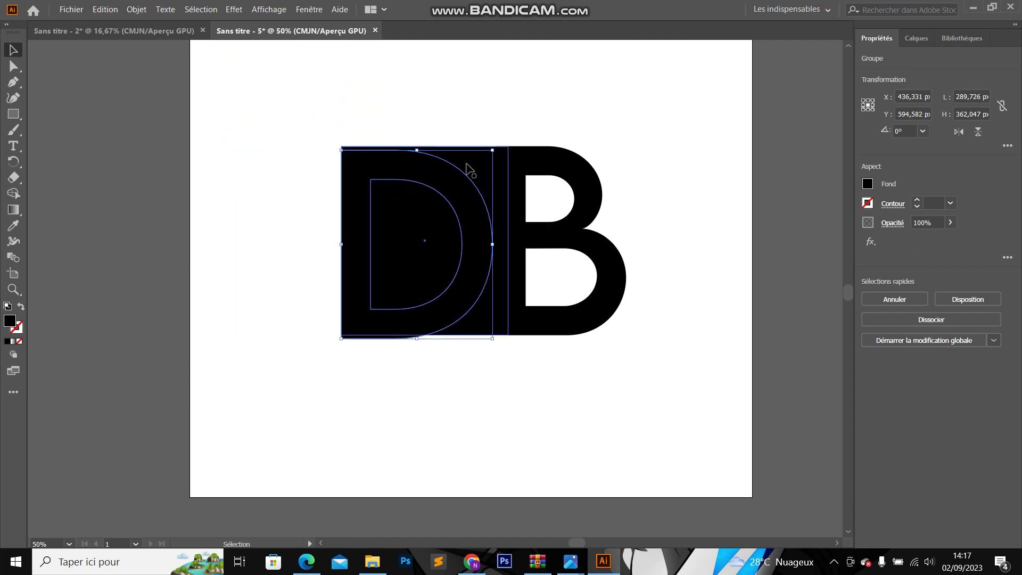
{"action": "scroll", "coordinate": [410, 120], "scroll_direction": "up", "scroll_amount": 1}
{"action": "scroll", "coordinate": [383, 155], "scroll_direction": "up", "scroll_amount": 1}
{"action": "scroll", "coordinate": [382, 154], "scroll_direction": "down", "scroll_amount": 1}
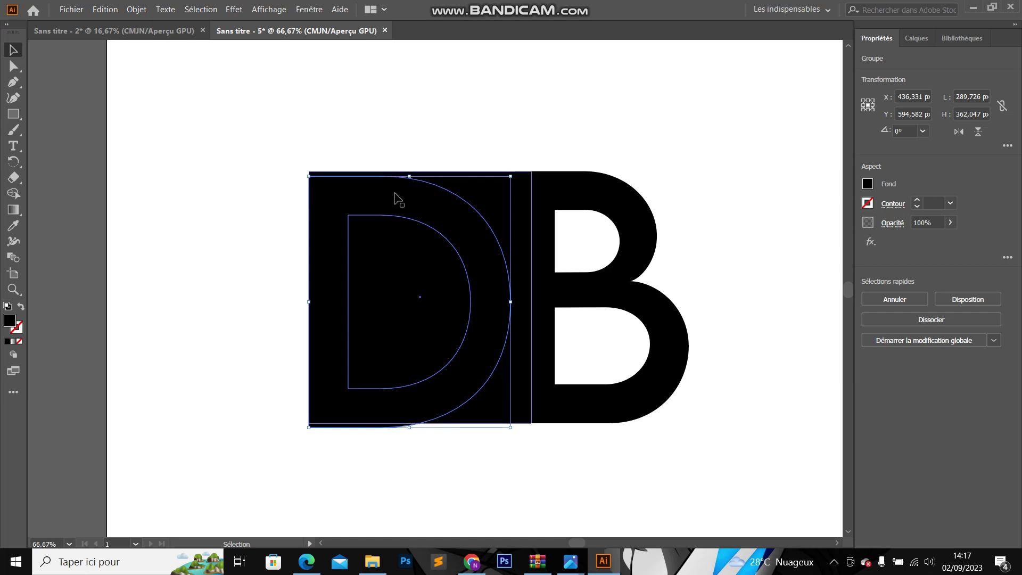
- Fill the D with Magenta and tuck it back behind the black rectangle
{"action": "left_click", "coordinate": [868, 184]}
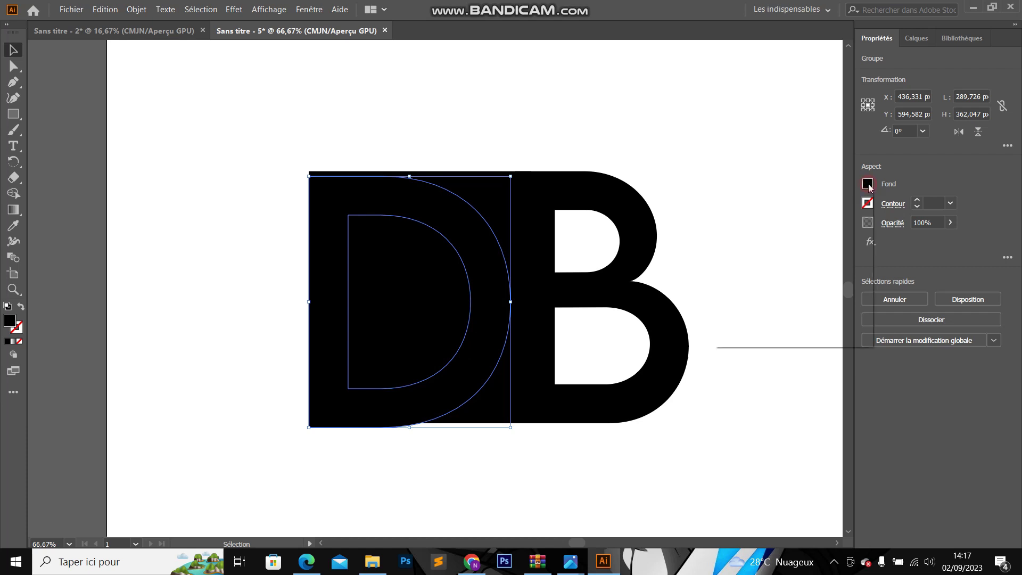
{"action": "left_click", "coordinate": [805, 233]}
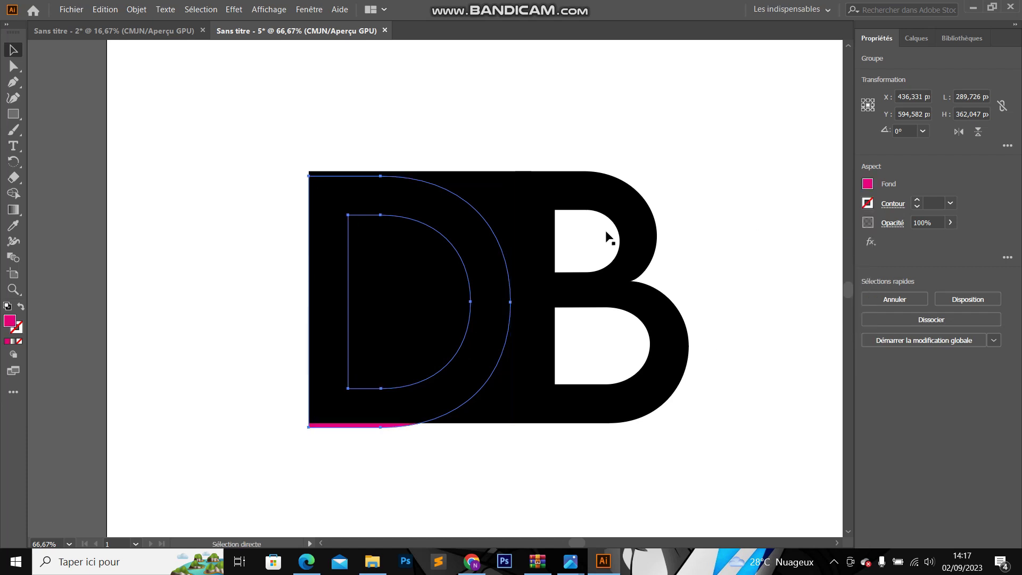
{"action": "left_click_drag", "start_coordinate": [450, 220], "coordinate": [261, 296]}
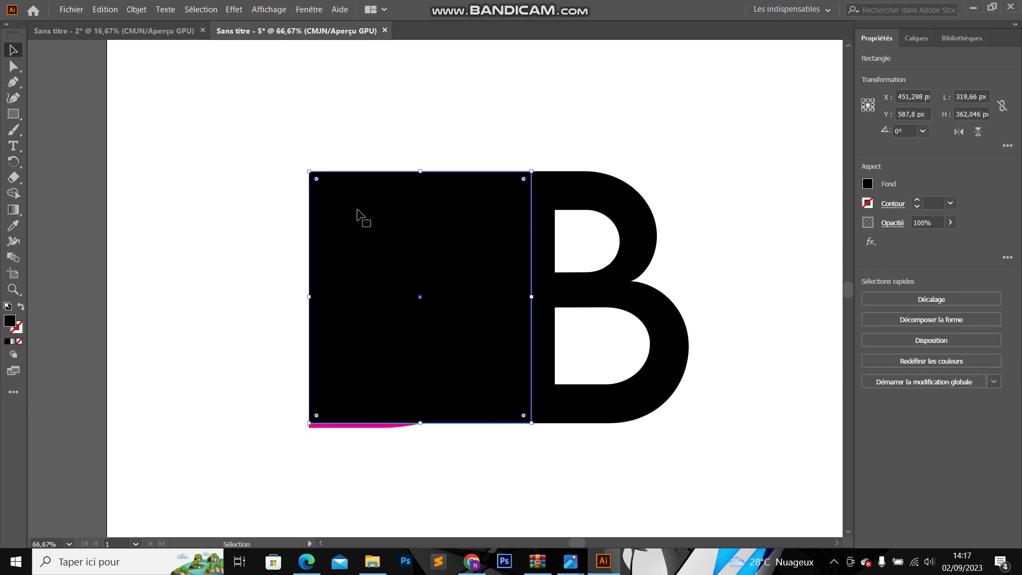
{"action": "left_click", "coordinate": [338, 425]}
{"action": "mouse_move", "coordinate": [337, 426]}
{"action": "left_mouse_down"}
{"action": "mouse_move", "coordinate": [169, 307]}
{"action": "mouse_move", "coordinate": [356, 414]}
{"action": "left_mouse_up"}
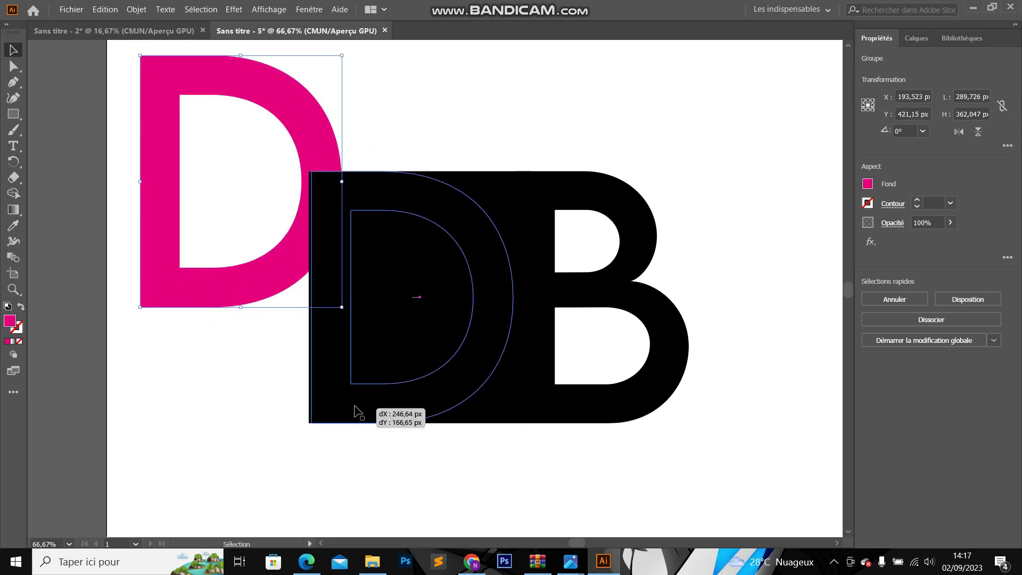
{"action": "left_click_drag", "start_coordinate": [357, 412], "coordinate": [358, 413]}
{"action": "left_click", "coordinate": [263, 216]}
{"action": "scroll", "coordinate": [359, 221], "scroll_direction": "up", "scroll_amount": 1}
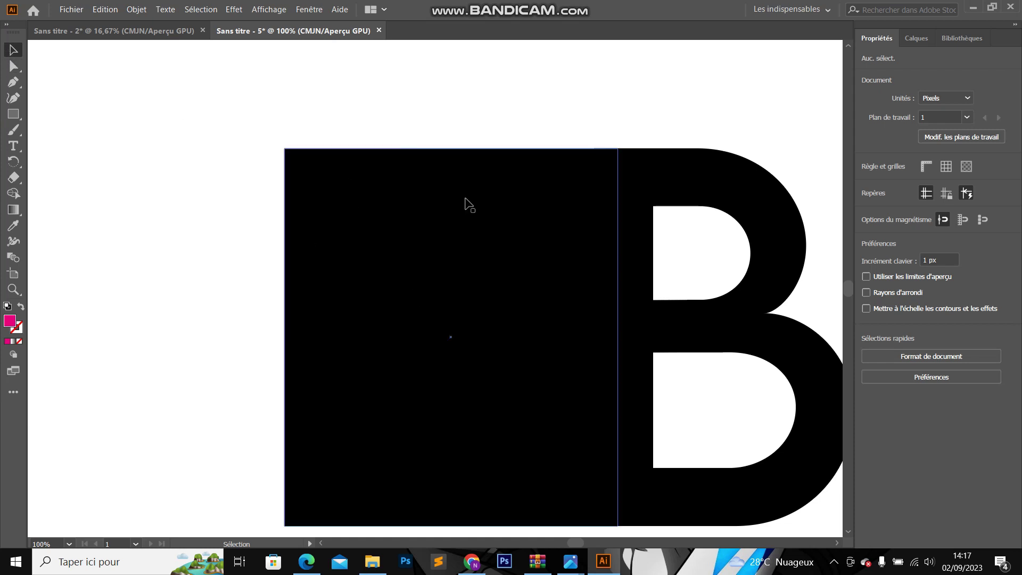
- Send the black rectangle backward behind the pink D
{"action": "scroll", "coordinate": [406, 123], "scroll_direction": "down", "scroll_amount": 2}
{"action": "right_click", "coordinate": [461, 236]}
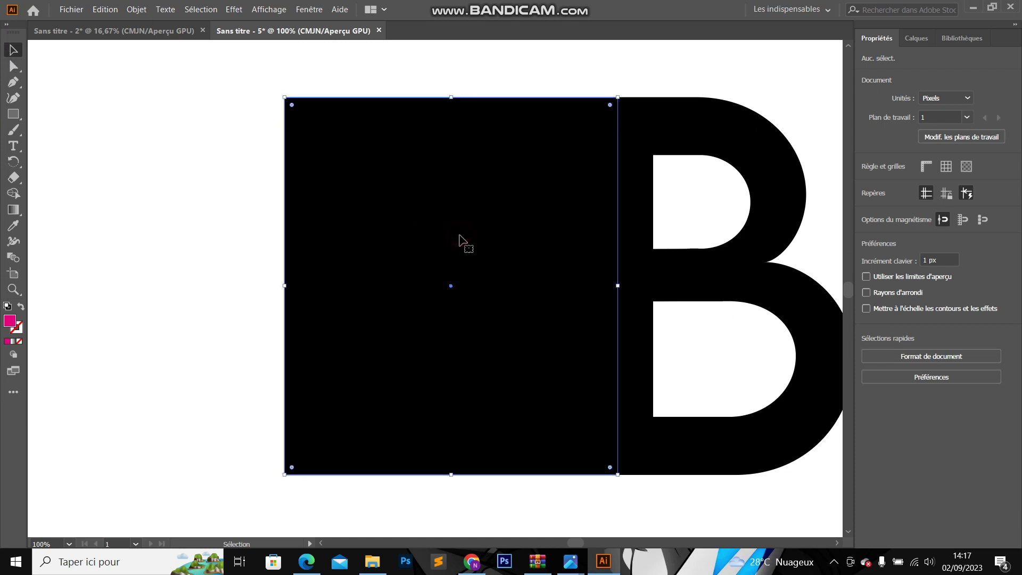
{"action": "mouse_move", "coordinate": [499, 428]}
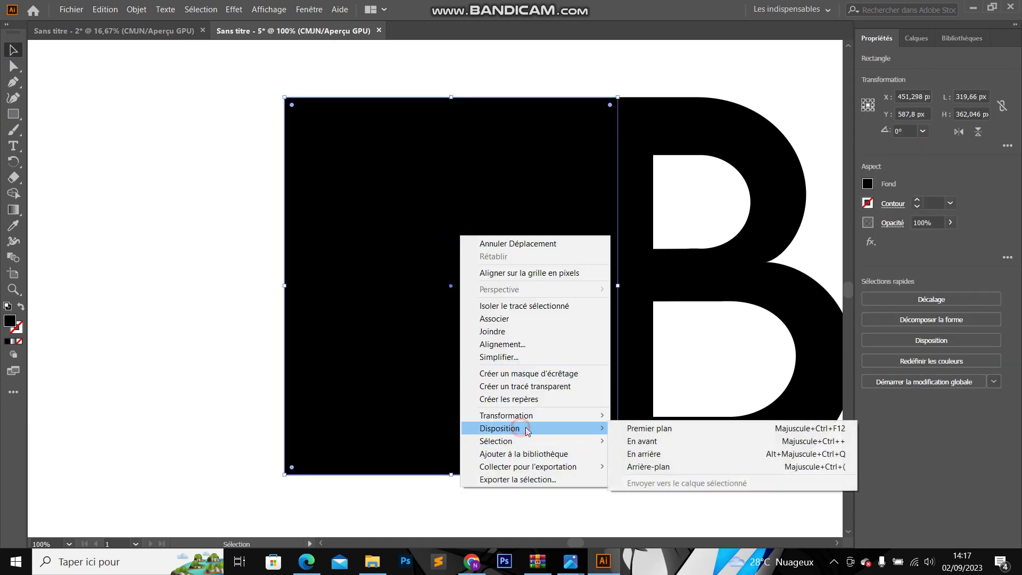
{"action": "left_click", "coordinate": [644, 454]}
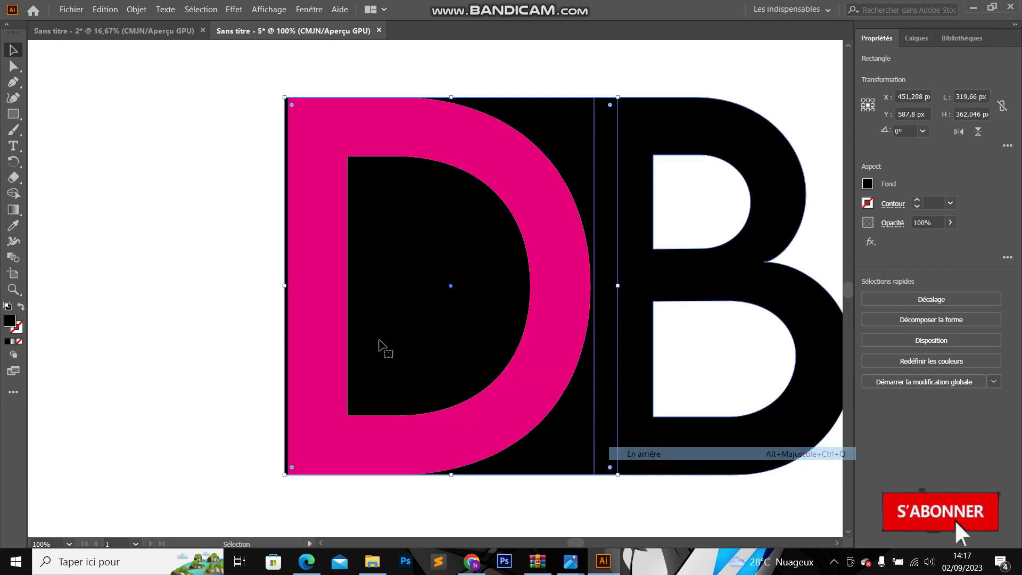
{"action": "left_click", "coordinate": [152, 223]}
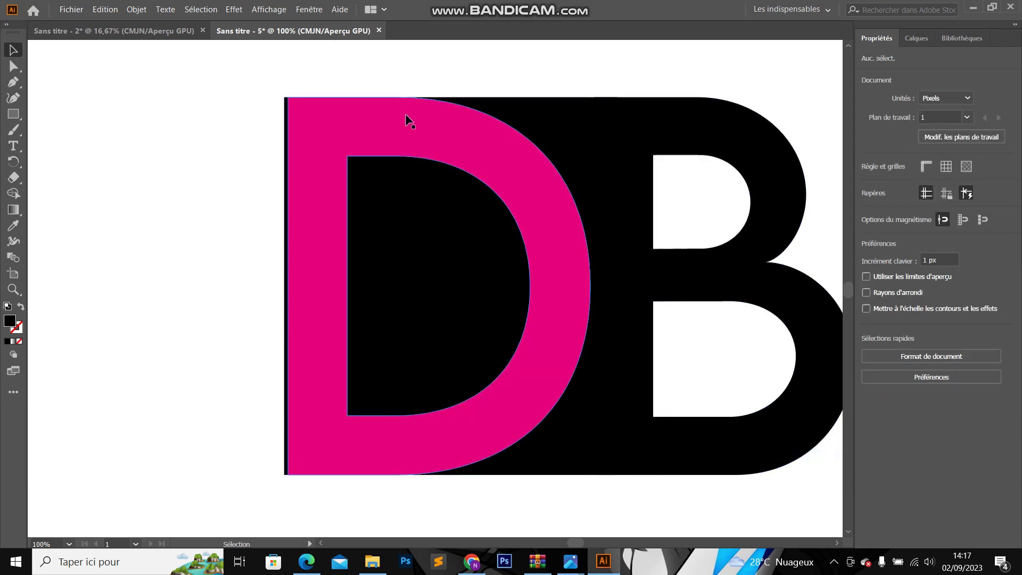
- Enlarge the pink D proportionally and shift it right over the B
{"action": "left_click", "coordinate": [433, 137]}
{"action": "scroll", "coordinate": [431, 135], "scroll_direction": "down", "scroll_amount": 3, "text": "alt"}
{"action": "scroll", "coordinate": [432, 134], "scroll_direction": "up", "scroll_amount": 2, "text": "alt"}
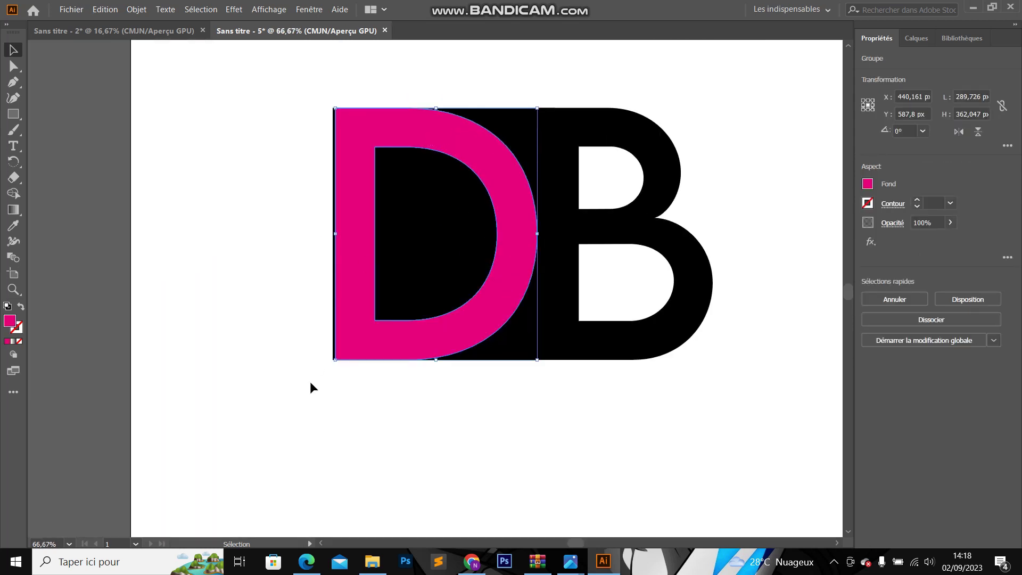
{"action": "left_click_drag", "start_coordinate": [331, 365], "coordinate": [311, 389]}
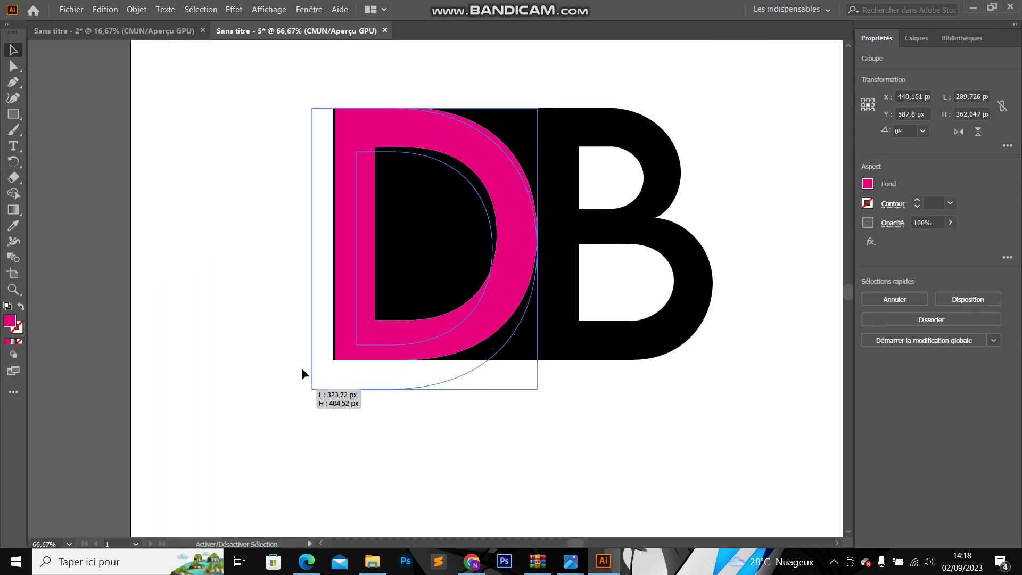
{"action": "left_click_drag", "start_coordinate": [537, 108], "coordinate": [542, 101]}
{"action": "mouse_move", "coordinate": [500, 191]}
{"action": "left_mouse_down"}
{"action": "mouse_move", "coordinate": [524, 190]}
{"action": "mouse_move", "coordinate": [522, 181]}
{"action": "left_mouse_up"}
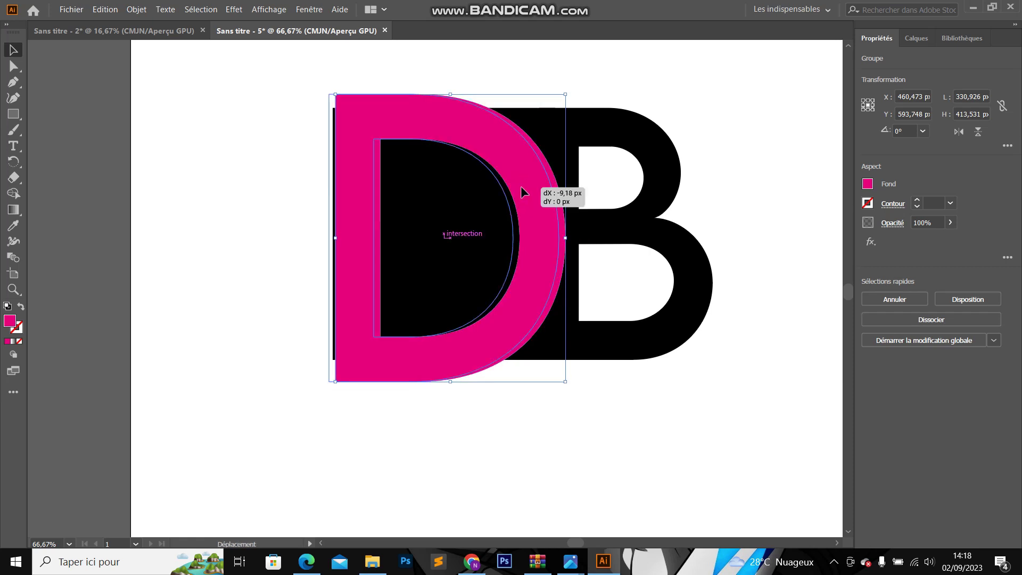
{"action": "left_click", "coordinate": [244, 207]}
- Nudge the pink D slightly up and left with the arrow keys
{"action": "scroll", "coordinate": [292, 240], "scroll_direction": "down", "scroll_amount": 3}
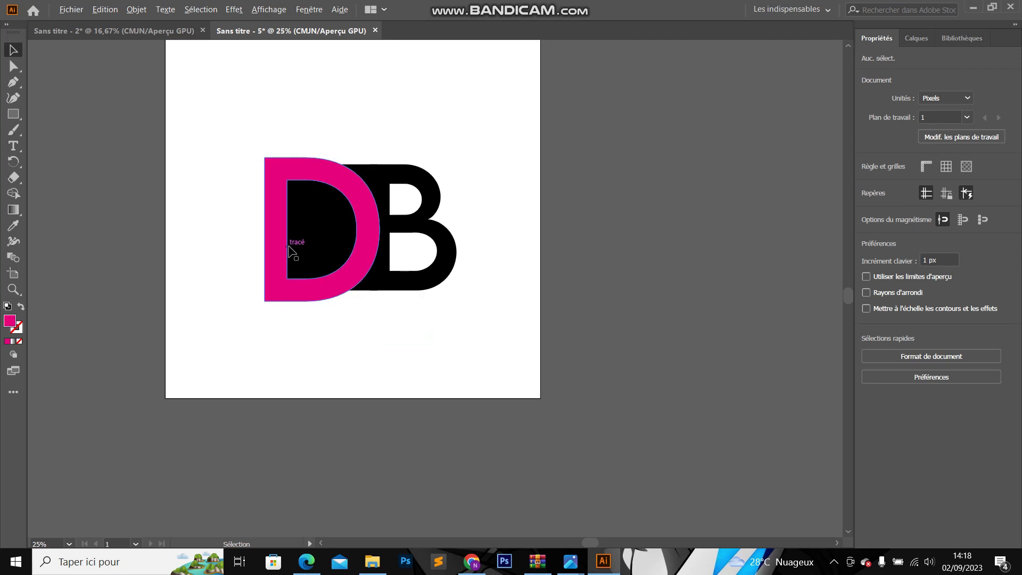
{"action": "scroll", "coordinate": [289, 256], "scroll_direction": "up", "scroll_amount": 4}
{"action": "scroll", "coordinate": [577, 272], "scroll_direction": "down", "scroll_amount": 3}
{"action": "scroll", "coordinate": [575, 283], "scroll_direction": "up", "scroll_amount": 1}
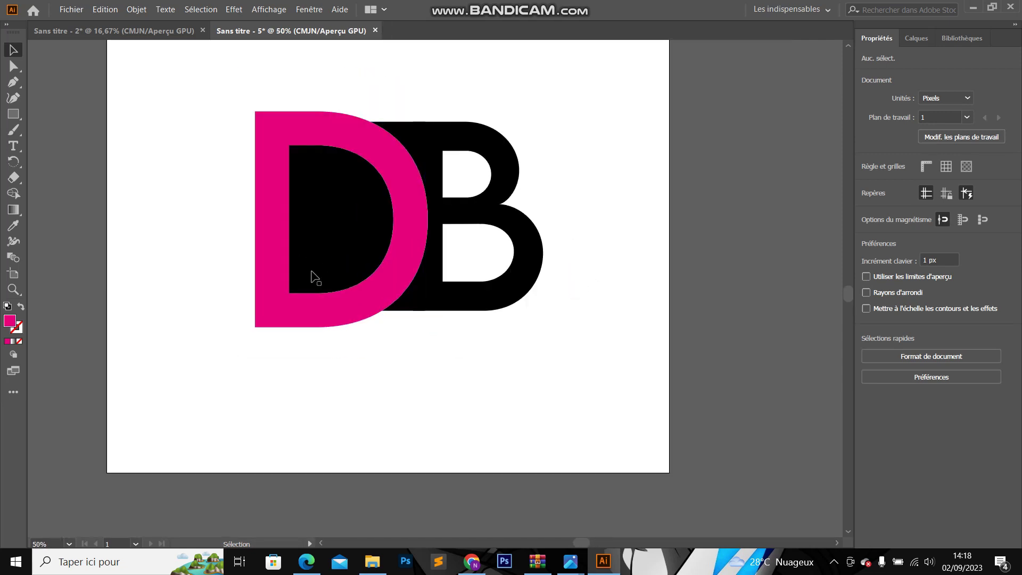
{"action": "scroll", "coordinate": [232, 276], "scroll_direction": "up", "scroll_amount": 1}
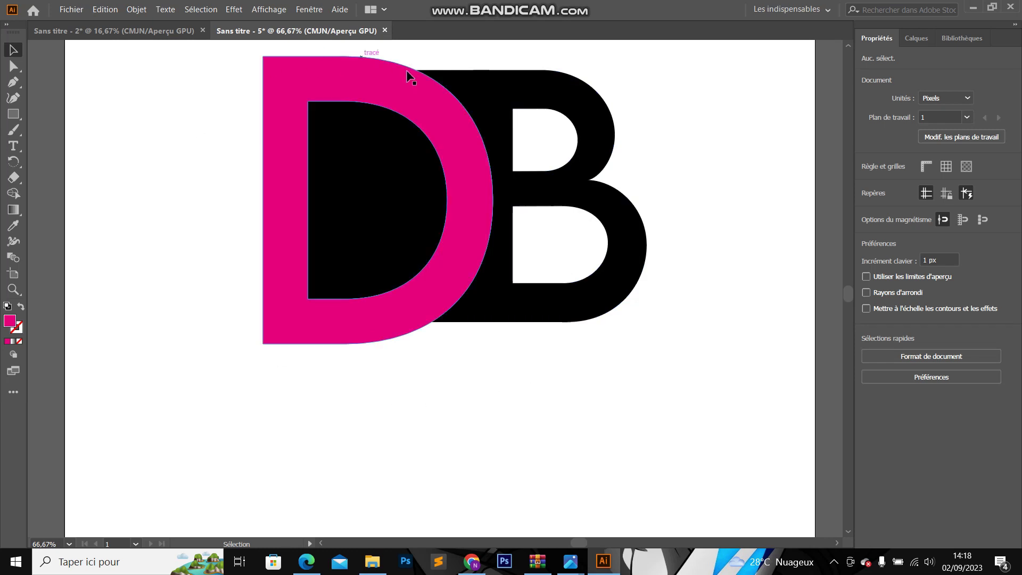
{"action": "left_click_drag", "start_coordinate": [464, 147], "coordinate": [464, 145]}
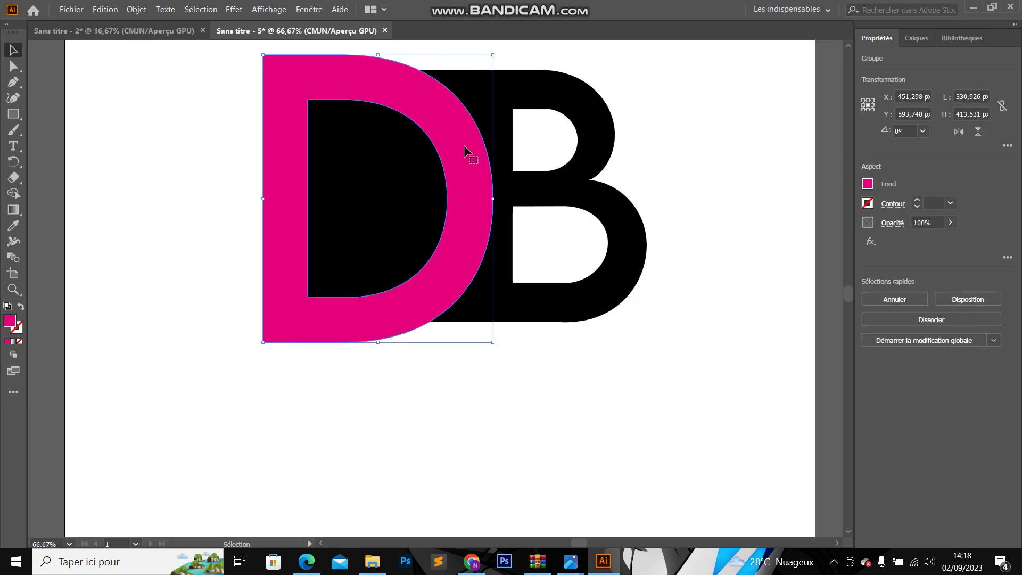
{"action": "key", "text": "Up"}
{"action": "key", "text": "Left"}
{"action": "key", "text": "Left"}
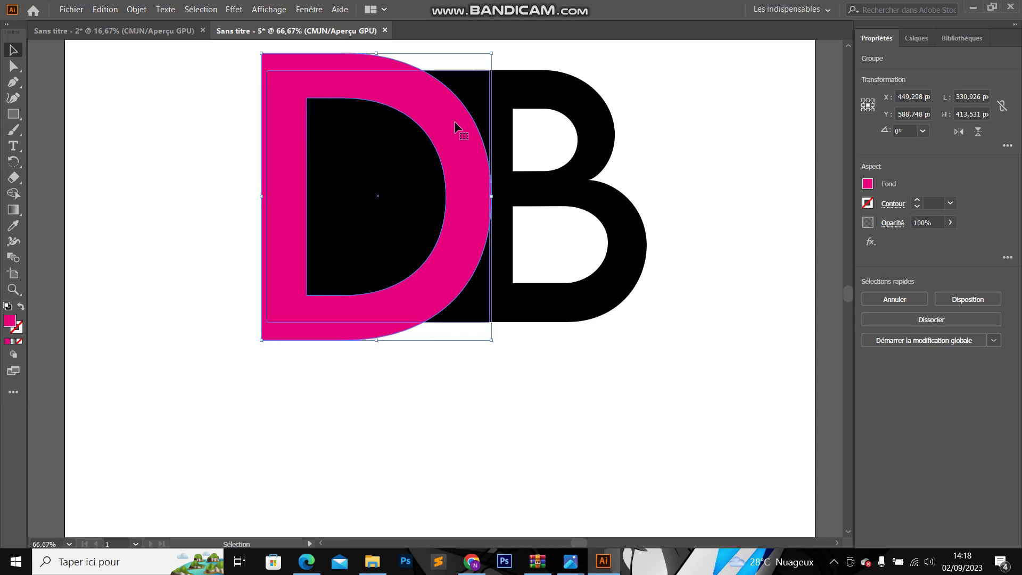
{"action": "scroll", "coordinate": [440, 257], "scroll_direction": "down", "scroll_amount": 1}
{"action": "left_click", "coordinate": [607, 152]}
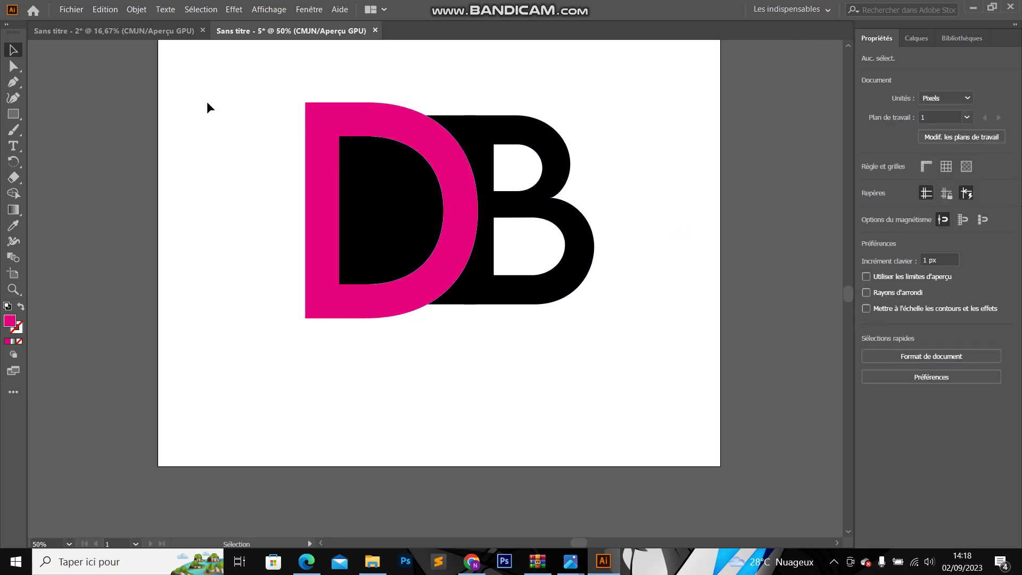
- Select both the pink D and the black B, then switch to the Shape Builder tool
{"action": "left_click_drag", "start_coordinate": [215, 82], "coordinate": [650, 336]}
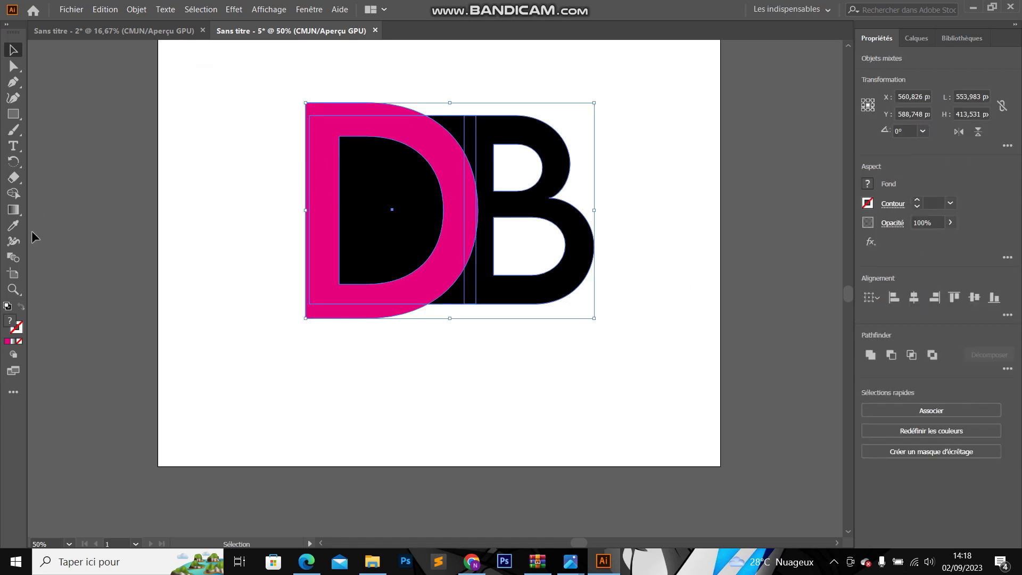
{"action": "left_click", "coordinate": [14, 193]}
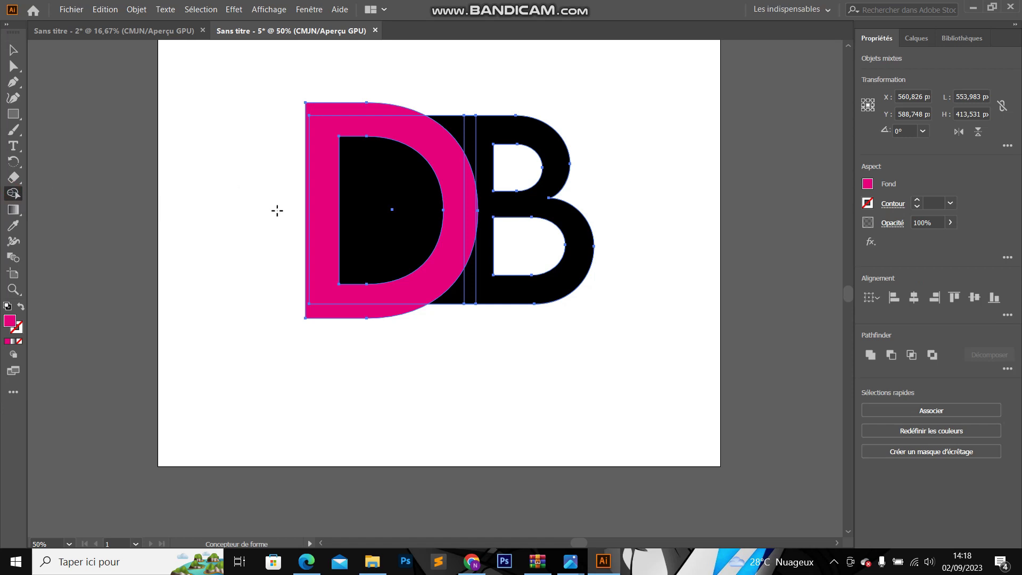
{"action": "scroll", "coordinate": [346, 150], "scroll_direction": "up", "scroll_amount": 1}
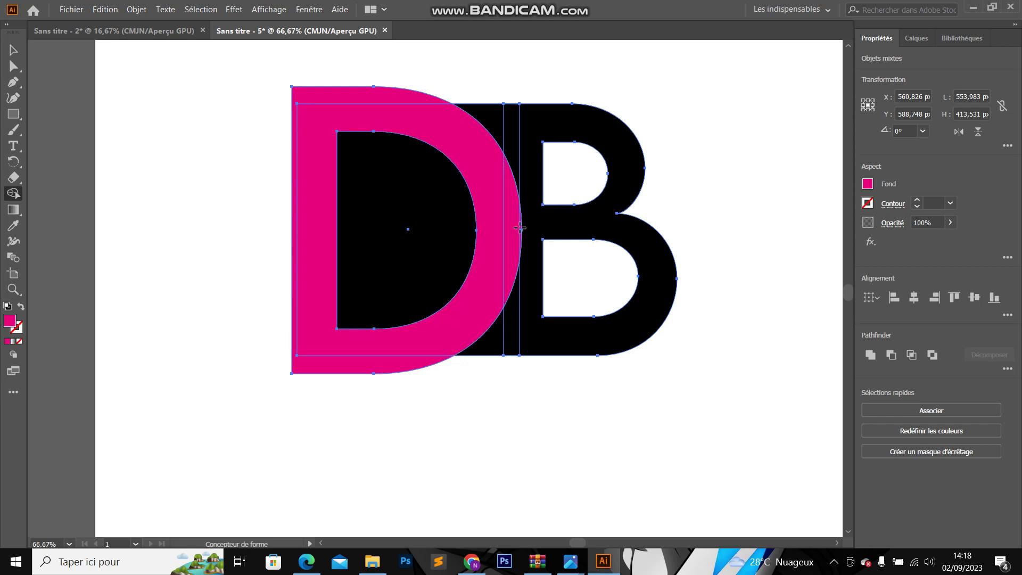
{"action": "scroll", "coordinate": [519, 226], "scroll_direction": "up", "scroll_amount": 5}
{"action": "scroll", "coordinate": [532, 235], "scroll_direction": "up", "scroll_amount": 3}
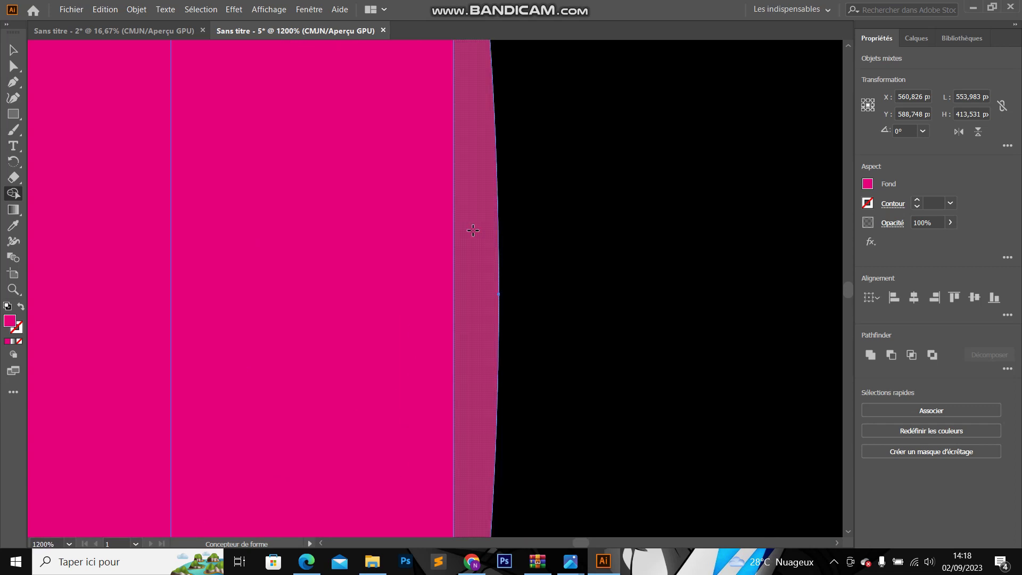
{"action": "scroll", "coordinate": [474, 238], "scroll_direction": "down", "scroll_amount": 10}
{"action": "scroll", "coordinate": [365, 244], "scroll_direction": "up", "scroll_amount": 2}
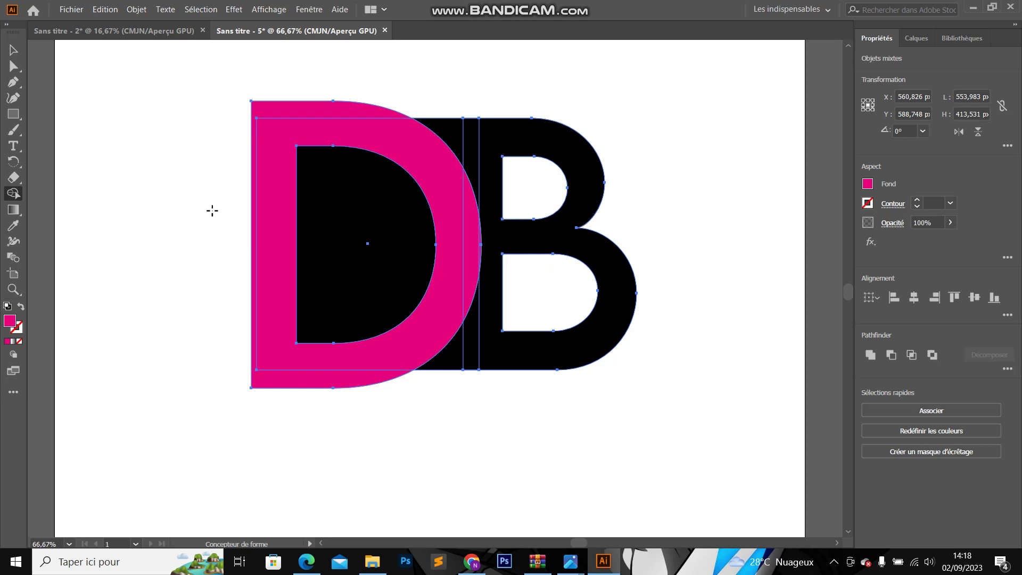
- Delete the pink outer ring of the D and the leftover thin pink sliver
{"action": "left_click_drag", "start_coordinate": [216, 206], "coordinate": [288, 213]}
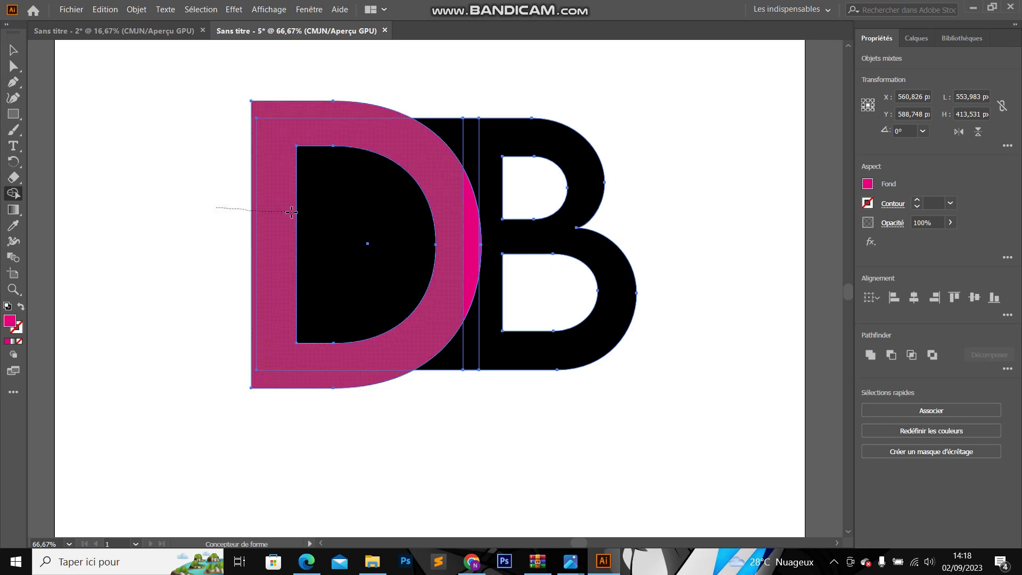
{"action": "scroll", "coordinate": [516, 242], "scroll_direction": "up", "scroll_amount": 2}
{"action": "scroll", "coordinate": [319, 234], "scroll_direction": "up", "scroll_amount": 2}
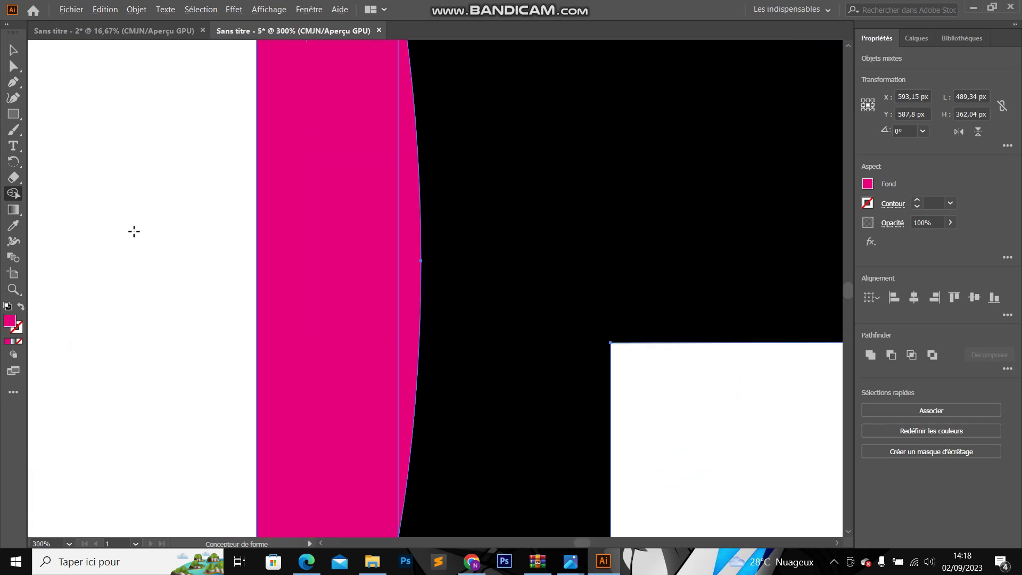
{"action": "left_click_drag", "start_coordinate": [241, 228], "coordinate": [405, 208]}
{"action": "scroll", "coordinate": [433, 243], "scroll_direction": "down", "scroll_amount": 4}
{"action": "scroll", "coordinate": [433, 244], "scroll_direction": "down", "scroll_amount": 3}
{"action": "scroll", "coordinate": [416, 212], "scroll_direction": "up", "scroll_amount": 5}
{"action": "scroll", "coordinate": [392, 287], "scroll_direction": "down", "scroll_amount": 2}
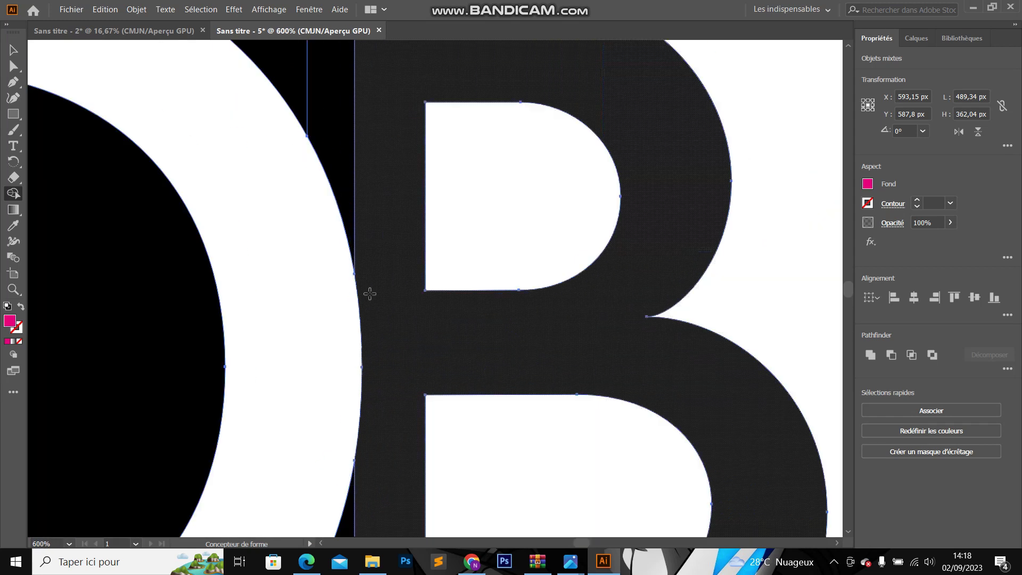
{"action": "scroll", "coordinate": [369, 292], "scroll_direction": "down", "scroll_amount": 4}
{"action": "scroll", "coordinate": [356, 275], "scroll_direction": "up", "scroll_amount": 1}
- Return to the Selection tool, deselect the letters, and select the black D shape
{"action": "key", "text": "v"}
{"action": "left_click", "coordinate": [162, 60]}
{"action": "left_click", "coordinate": [381, 156]}
{"action": "scroll", "coordinate": [557, 355], "scroll_direction": "down", "scroll_amount": 3}
{"action": "scroll", "coordinate": [332, 322], "scroll_direction": "up", "scroll_amount": 3}
{"action": "scroll", "coordinate": [332, 323], "scroll_direction": "up", "scroll_amount": 2}
{"action": "scroll", "coordinate": [336, 314], "scroll_direction": "down", "scroll_amount": 4}
{"action": "left_click", "coordinate": [301, 206]}
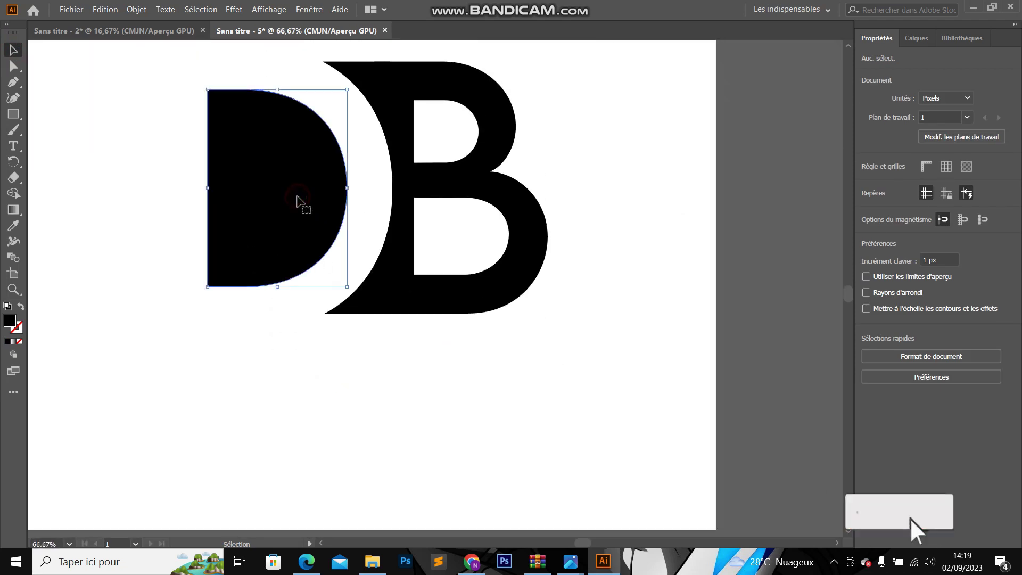
- Nudge the D shape right and left with the arrow keys, then deselect it
{"action": "key", "text": "Right"}
{"action": "key", "text": "Right"}
{"action": "key", "text": "Right"}
{"action": "key", "text": "Right"}
{"action": "key", "text": "Right"}
{"action": "key", "text": "Right"}
{"action": "key", "text": "Right"}
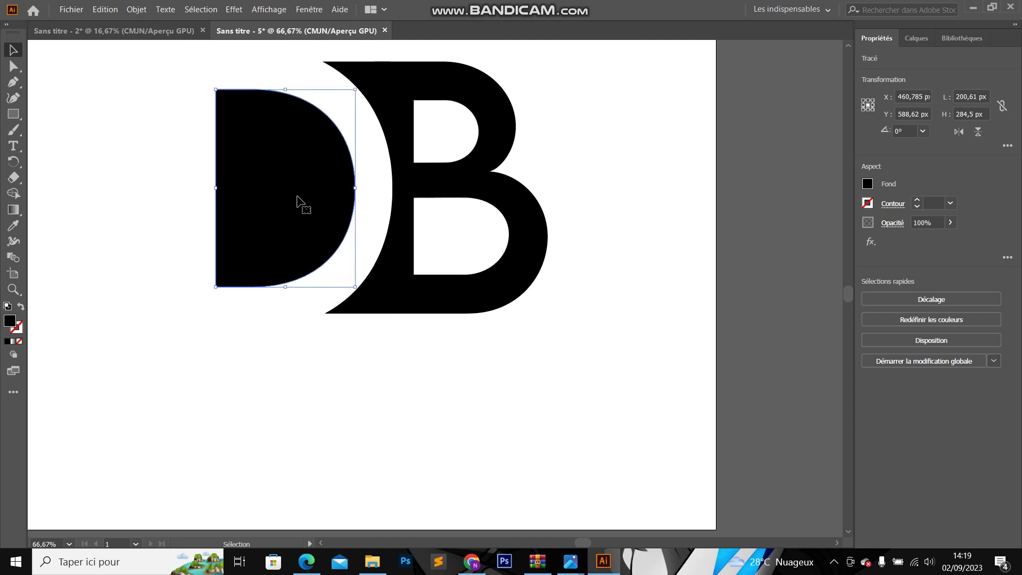
{"action": "key", "text": "Left"}
{"action": "key", "text": "Left"}
{"action": "key", "text": "a"}
{"action": "key", "text": "Left"}
{"action": "key", "text": "v"}
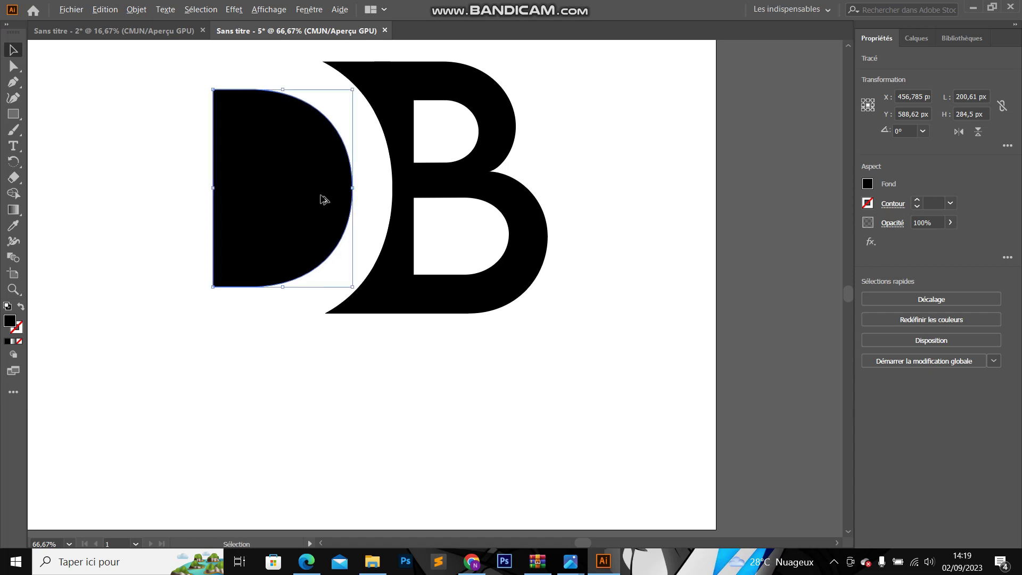
{"action": "scroll", "coordinate": [321, 195], "scroll_direction": "down", "scroll_amount": 1}
{"action": "left_click", "coordinate": [501, 203]}
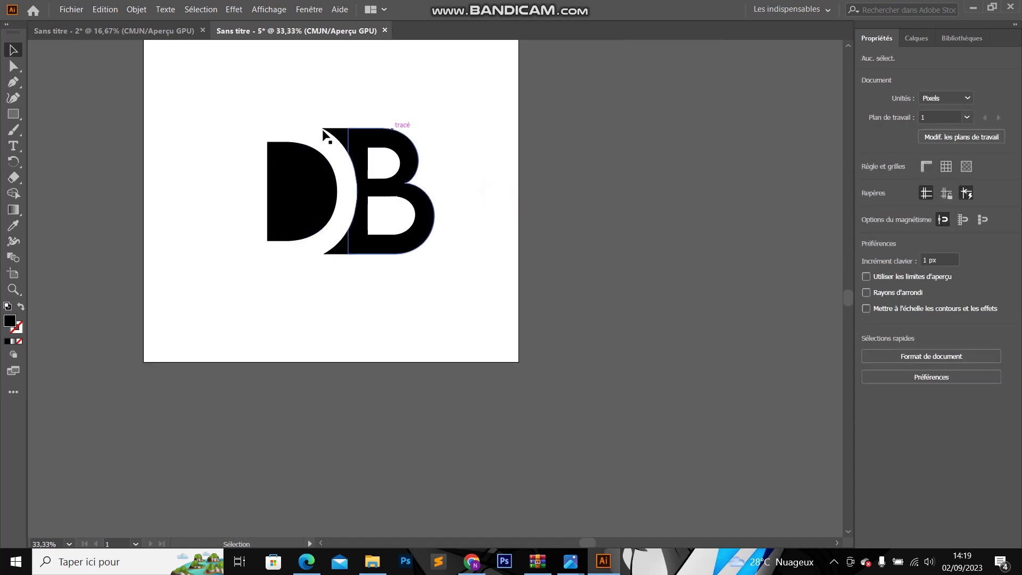
- Try moving the D and the small top piece of the B, undoing both moves
{"action": "scroll", "coordinate": [401, 143], "scroll_direction": "up", "scroll_amount": 1}
{"action": "scroll", "coordinate": [272, 130], "scroll_direction": "down", "scroll_amount": 1}
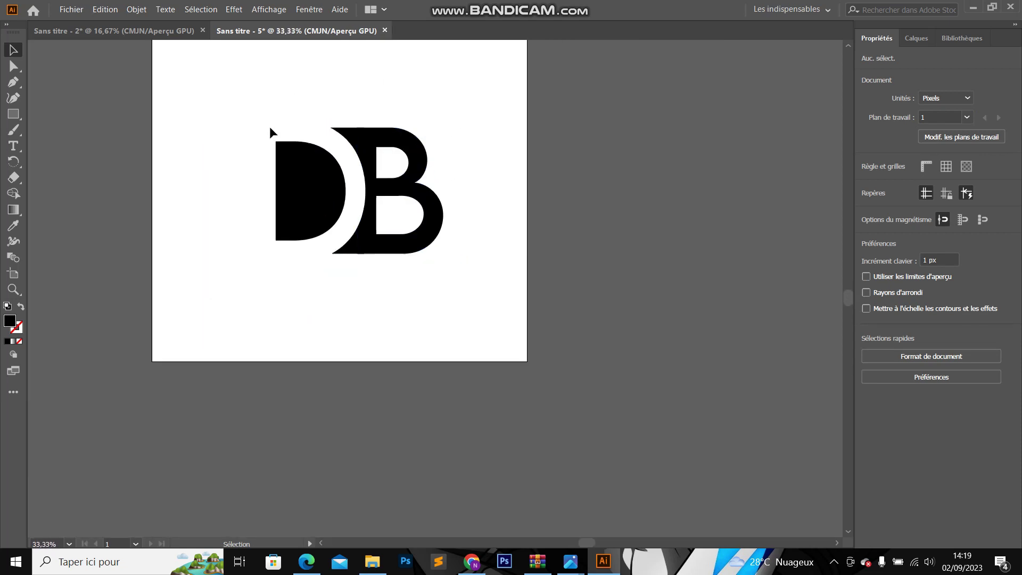
{"action": "left_click_drag", "start_coordinate": [314, 195], "coordinate": [187, 153]}
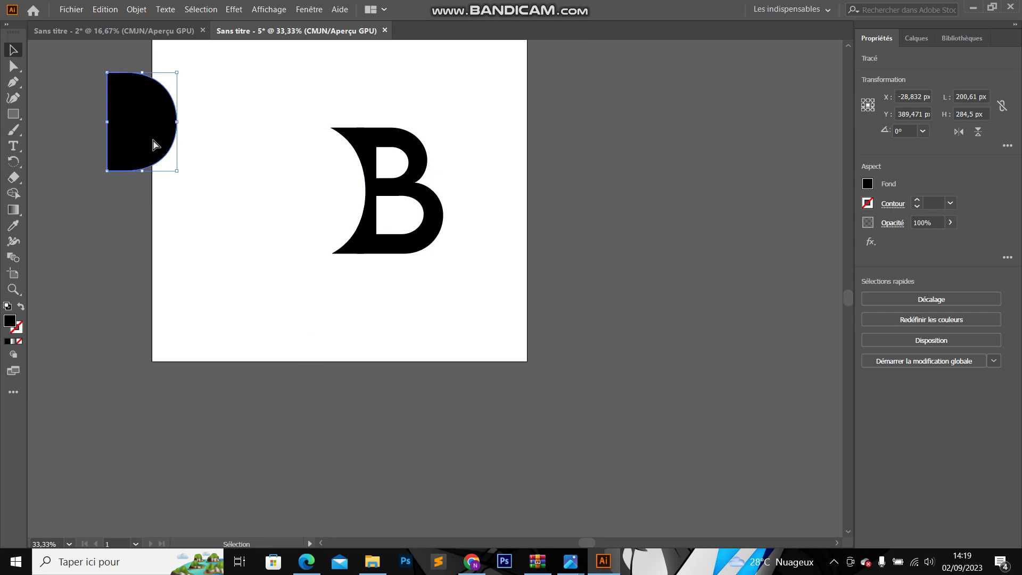
{"action": "key", "text": "ctrl+z"}
{"action": "left_click", "coordinate": [353, 131]}
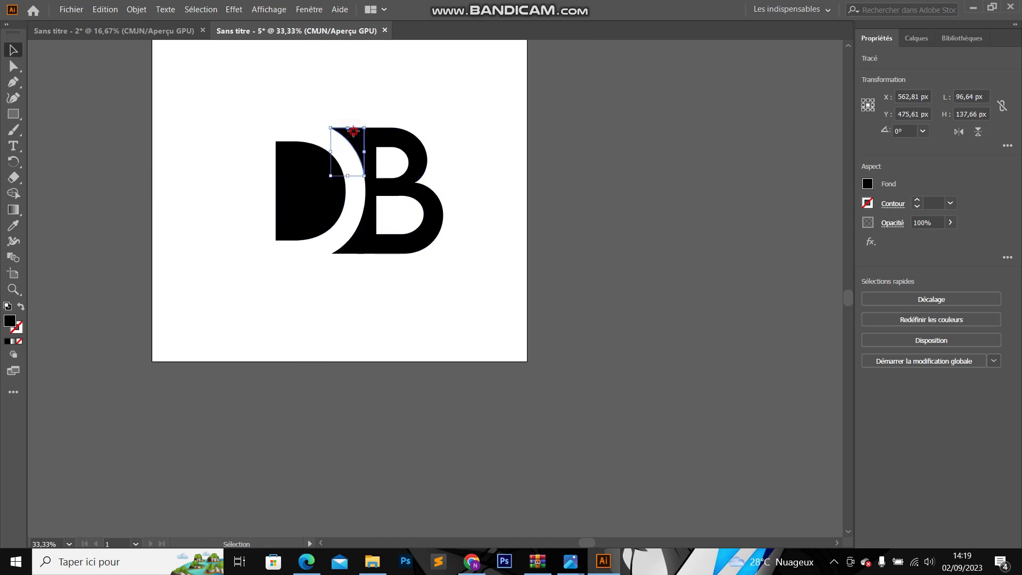
{"action": "left_click_drag", "start_coordinate": [352, 131], "coordinate": [266, 75]}
{"action": "key", "text": "ctrl+z"}
- Undo a trial move of the B, then marquee-select both the D and B
{"action": "left_click_drag", "start_coordinate": [400, 242], "coordinate": [502, 239]}
{"action": "key", "text": "ctrl+z"}
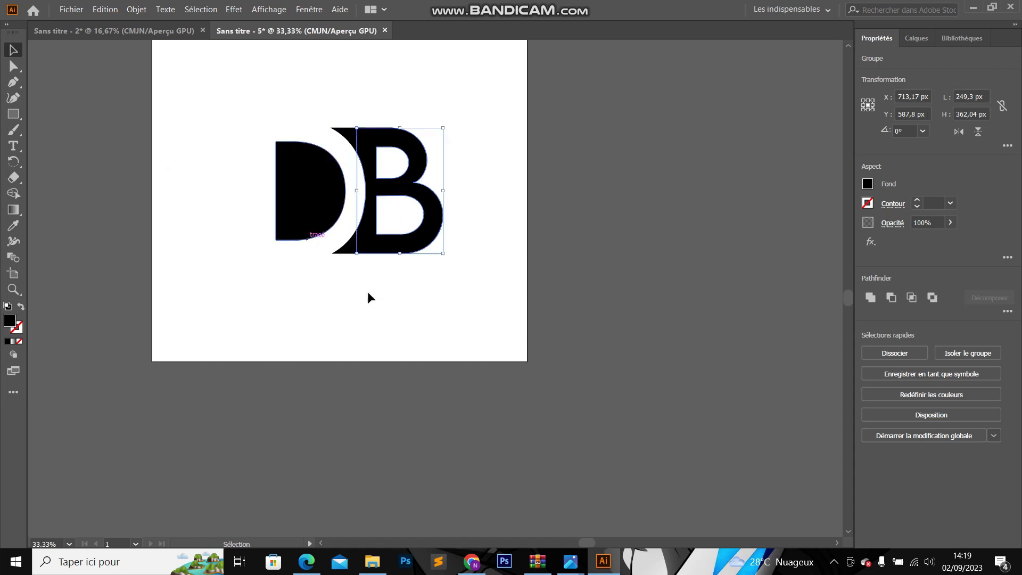
{"action": "left_click", "coordinate": [221, 222]}
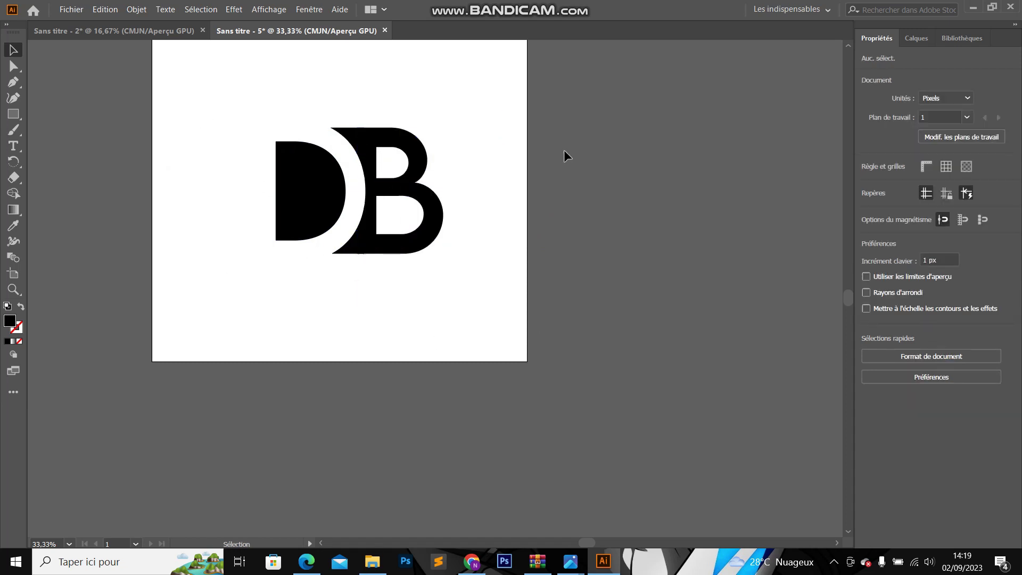
{"action": "left_click_drag", "start_coordinate": [228, 93], "coordinate": [469, 281]}
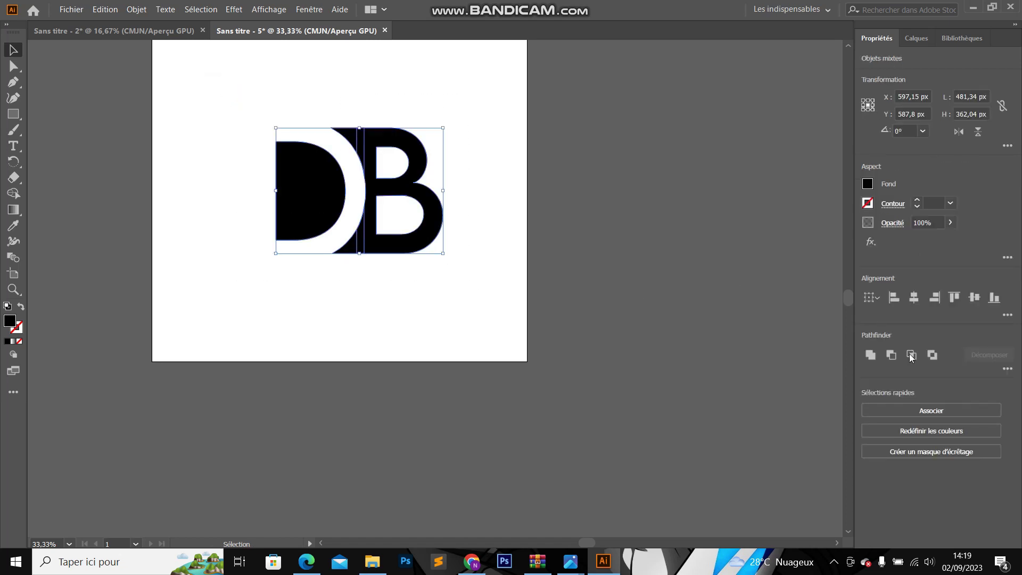
- Group the D and B into one DB logo and move it down slightly
{"action": "left_click", "coordinate": [948, 411]}
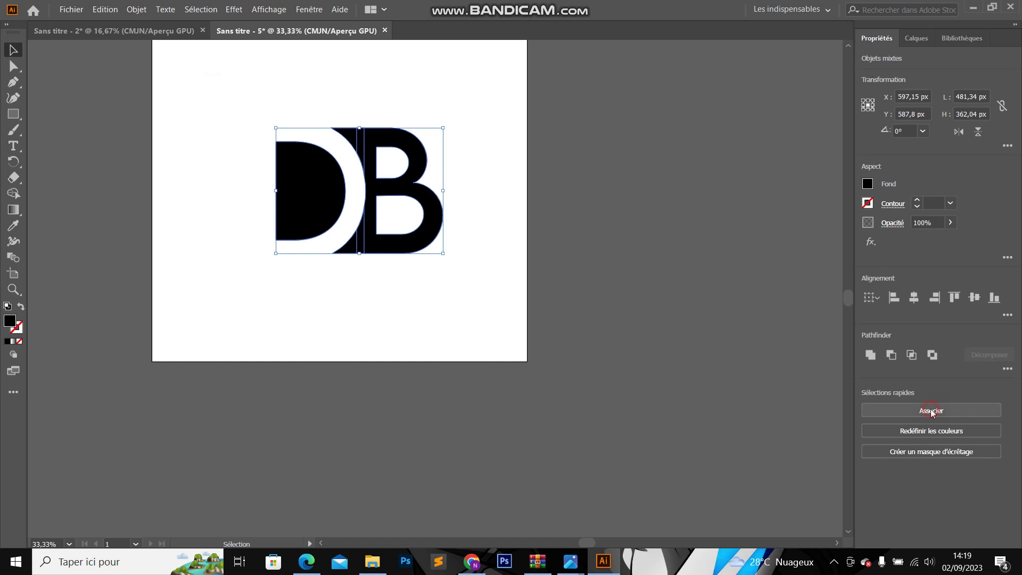
{"action": "left_click", "coordinate": [347, 348]}
{"action": "left_click", "coordinate": [159, 110]}
{"action": "mouse_move", "coordinate": [303, 183]}
{"action": "left_mouse_down"}
{"action": "mouse_move", "coordinate": [78, 109]}
{"action": "mouse_move", "coordinate": [307, 227]}
{"action": "mouse_move", "coordinate": [301, 192]}
{"action": "left_mouse_up"}
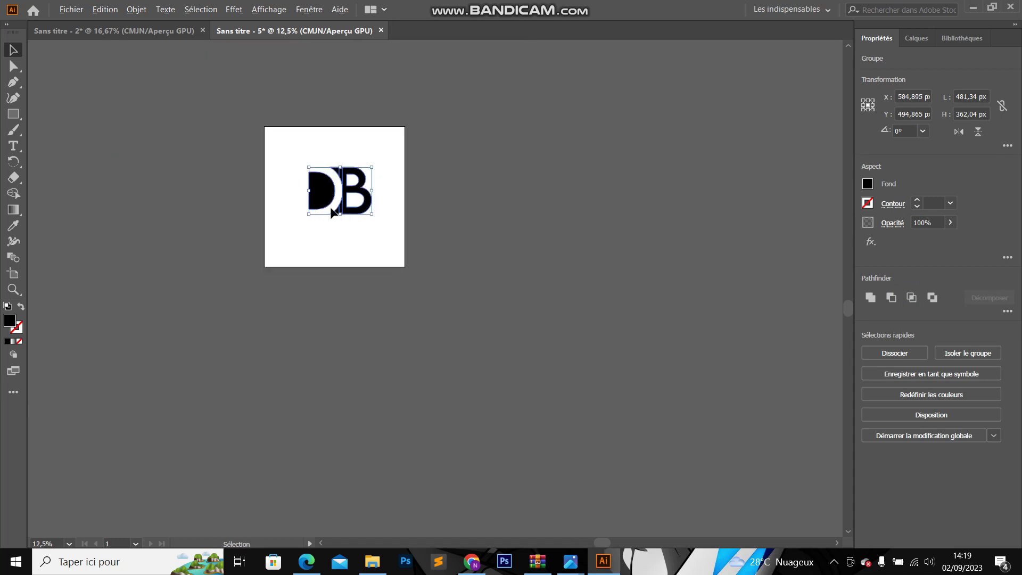
{"action": "left_click_drag", "start_coordinate": [303, 154], "coordinate": [304, 175]}
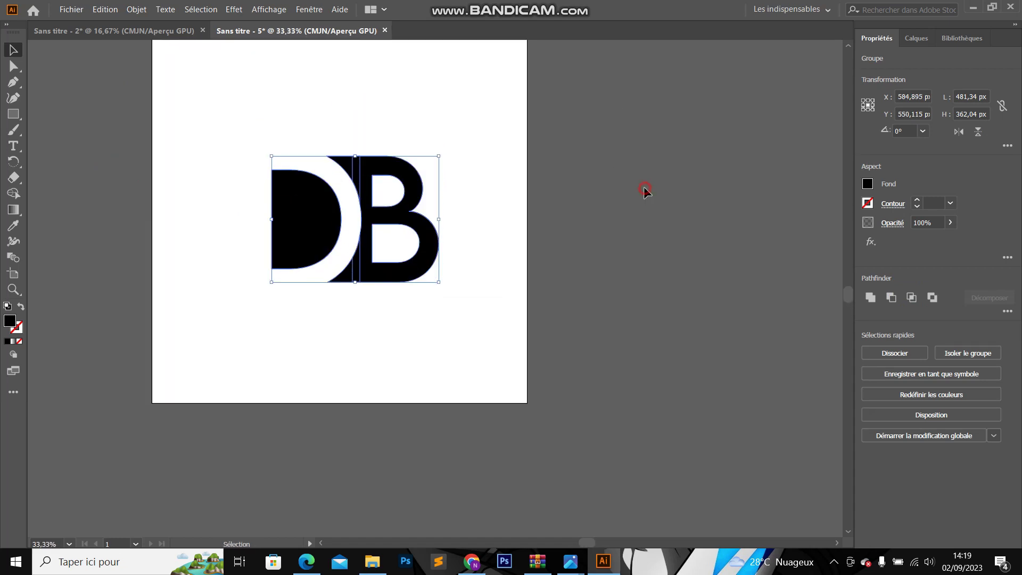
- Nudge the DB logo group up about 44 px and deselect it
{"action": "scroll", "coordinate": [646, 189], "scroll_direction": "up", "scroll_amount": 3}
{"action": "left_click", "coordinate": [326, 175]}
{"action": "left_click", "coordinate": [295, 273]}
{"action": "left_click_drag", "start_coordinate": [295, 273], "coordinate": [292, 243]}
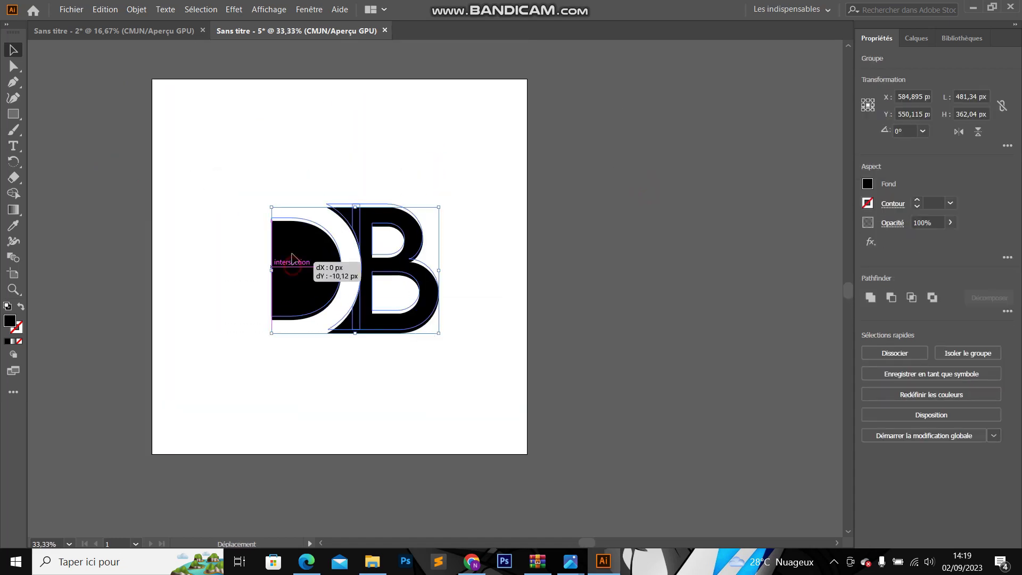
{"action": "left_click", "coordinate": [431, 137]}
{"action": "scroll", "coordinate": [465, 283], "scroll_direction": "down", "scroll_amount": 1}
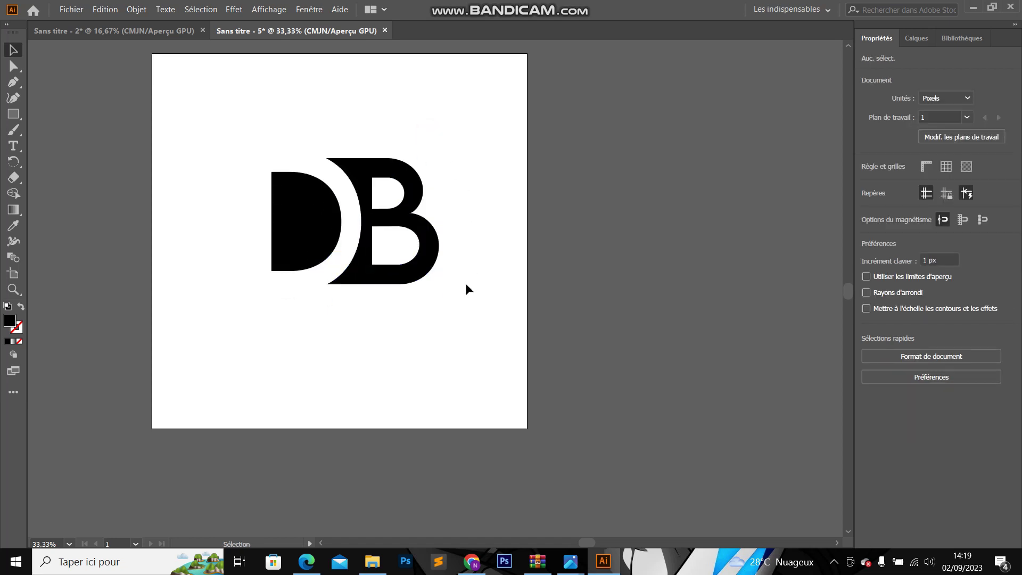
{"action": "left_click", "coordinate": [13, 146]}
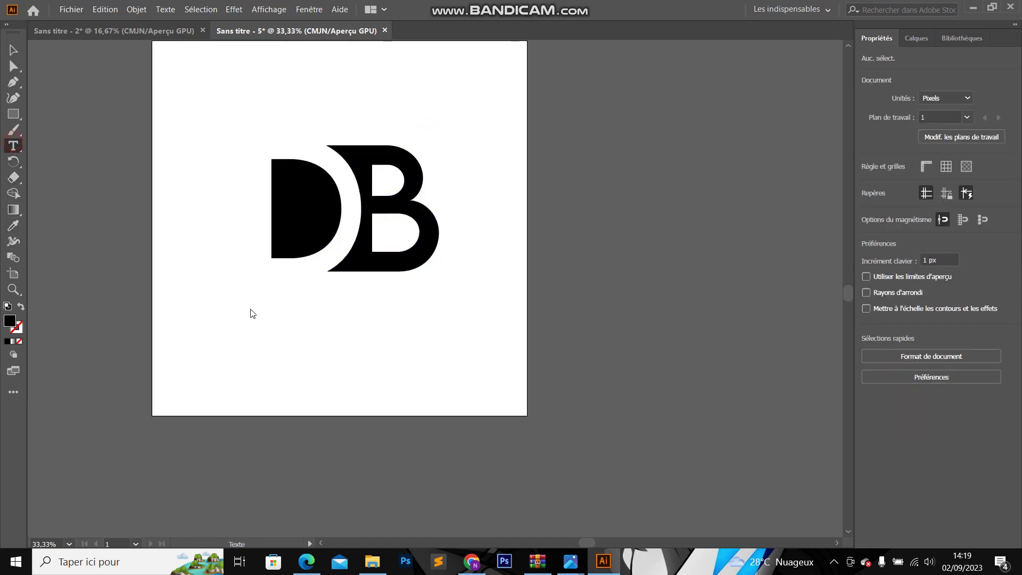
- Add the text DIDIER BERNAUT below the DB logo
{"action": "scroll", "coordinate": [261, 282], "scroll_direction": "up", "scroll_amount": 3}
{"action": "left_click", "coordinate": [256, 355]}
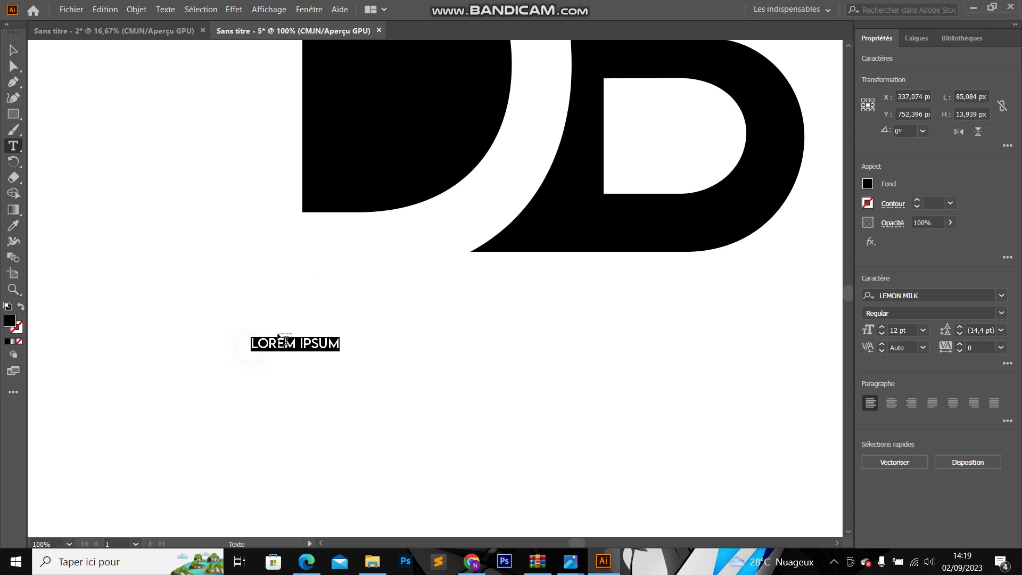
{"action": "type", "text": "DIDIER BERNAUT"}
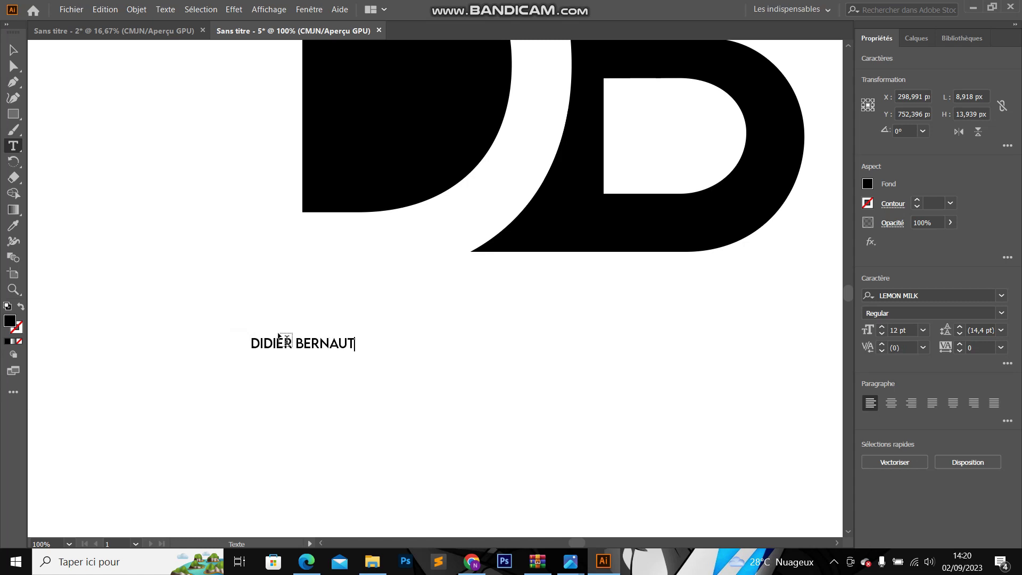
{"action": "left_click", "coordinate": [13, 49]}
- Scale the name text up to 59 pt to span the logo and place it underneath
{"action": "scroll", "coordinate": [339, 379], "scroll_direction": "down", "scroll_amount": 1}
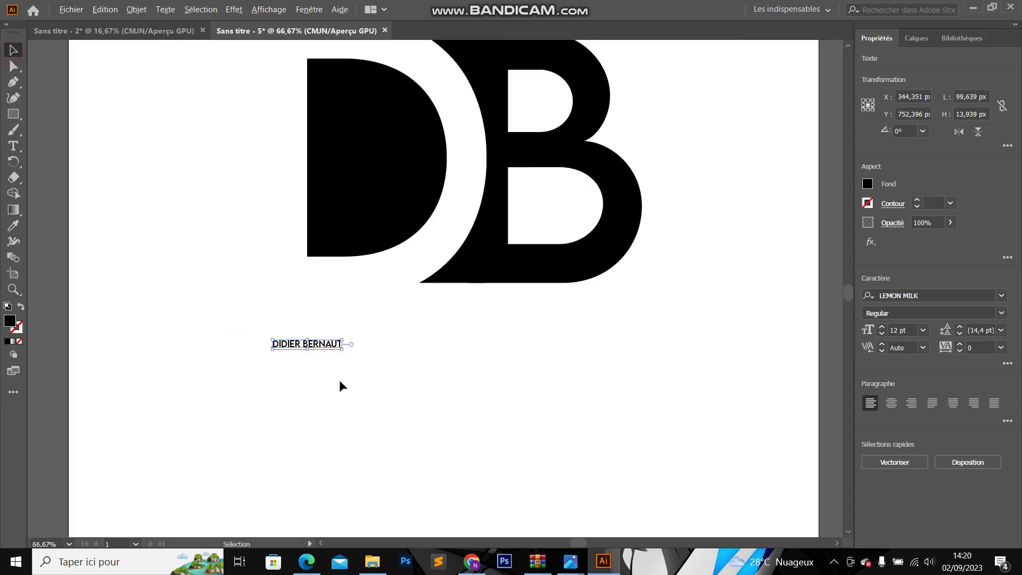
{"action": "scroll", "coordinate": [420, 445], "scroll_direction": "up", "scroll_amount": 2}
{"action": "scroll", "coordinate": [177, 240], "scroll_direction": "up", "scroll_amount": 1}
{"action": "scroll", "coordinate": [177, 240], "scroll_direction": "down", "scroll_amount": 4}
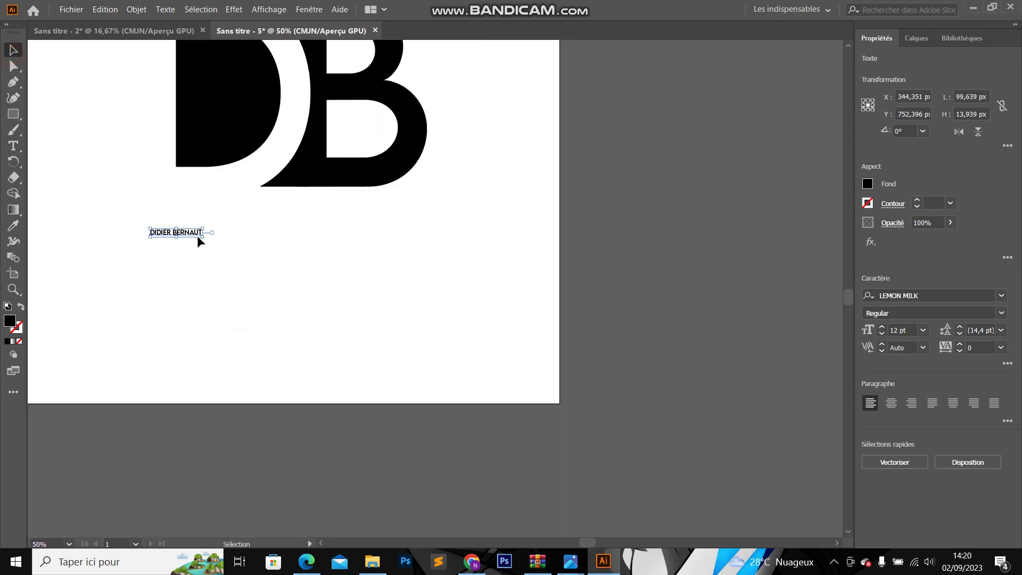
{"action": "mouse_move", "coordinate": [208, 237]}
{"action": "left_mouse_down"}
{"action": "mouse_move", "coordinate": [275, 261]}
{"action": "mouse_move", "coordinate": [409, 239]}
{"action": "left_mouse_up"}
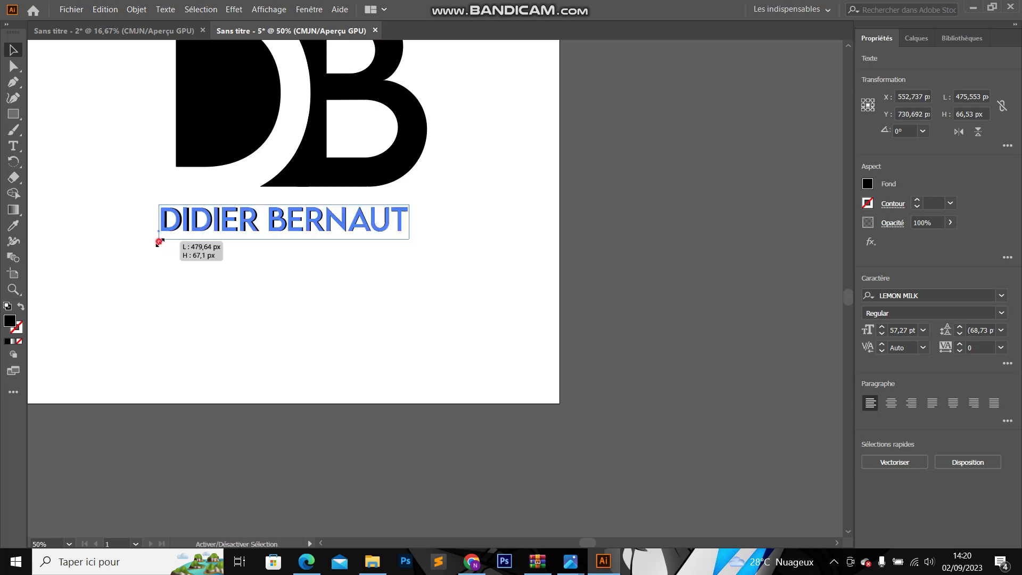
{"action": "left_click_drag", "start_coordinate": [160, 242], "coordinate": [153, 240]}
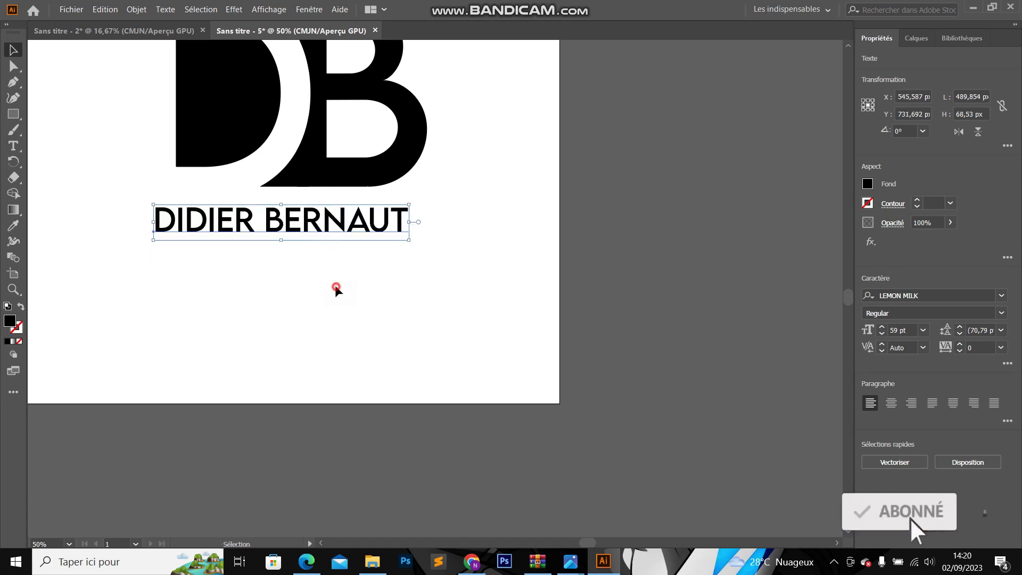
{"action": "left_click", "coordinate": [336, 290]}
{"action": "scroll", "coordinate": [418, 306], "scroll_direction": "down", "scroll_amount": 3}
{"action": "scroll", "coordinate": [418, 306], "scroll_direction": "up", "scroll_amount": 1}
{"action": "left_click_drag", "start_coordinate": [327, 260], "coordinate": [332, 262]}
- Select the logo and name text, move them up, and group them together
{"action": "left_click_drag", "start_coordinate": [435, 286], "coordinate": [290, 171]}
{"action": "left_click_drag", "start_coordinate": [327, 211], "coordinate": [326, 193]}
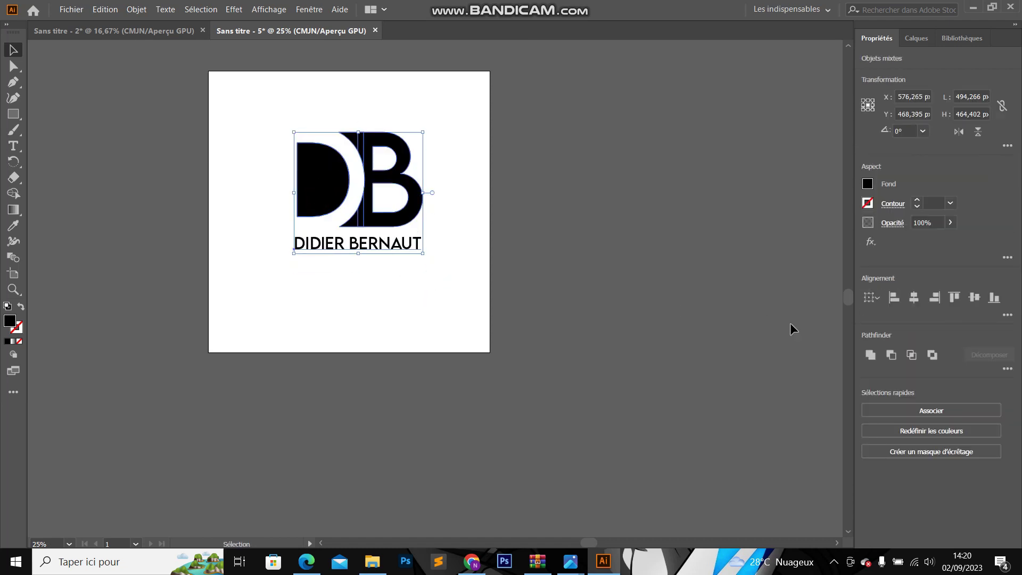
{"action": "left_click", "coordinate": [914, 409]}
- Reposition the logo-and-name group into the upper half of the artboard
{"action": "left_click", "coordinate": [398, 352]}
{"action": "mouse_move", "coordinate": [313, 170]}
{"action": "left_mouse_down"}
{"action": "mouse_move", "coordinate": [341, 153]}
{"action": "mouse_move", "coordinate": [296, 168]}
{"action": "left_mouse_up"}
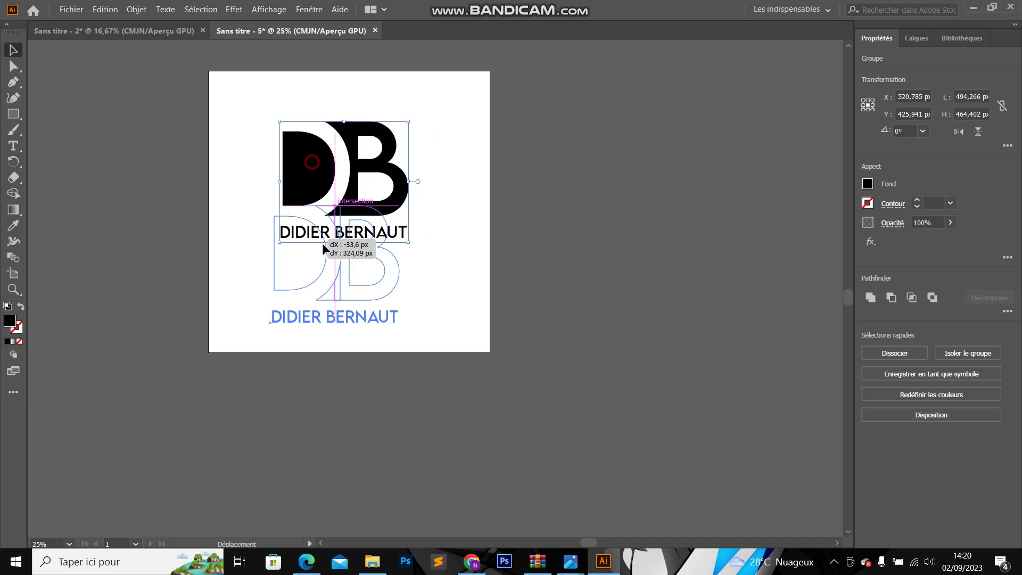
{"action": "mouse_move", "coordinate": [296, 168]}
{"action": "left_mouse_down"}
{"action": "mouse_move", "coordinate": [307, 171]}
{"action": "mouse_move", "coordinate": [312, 199]}
{"action": "left_mouse_up"}
{"action": "left_click", "coordinate": [400, 278]}
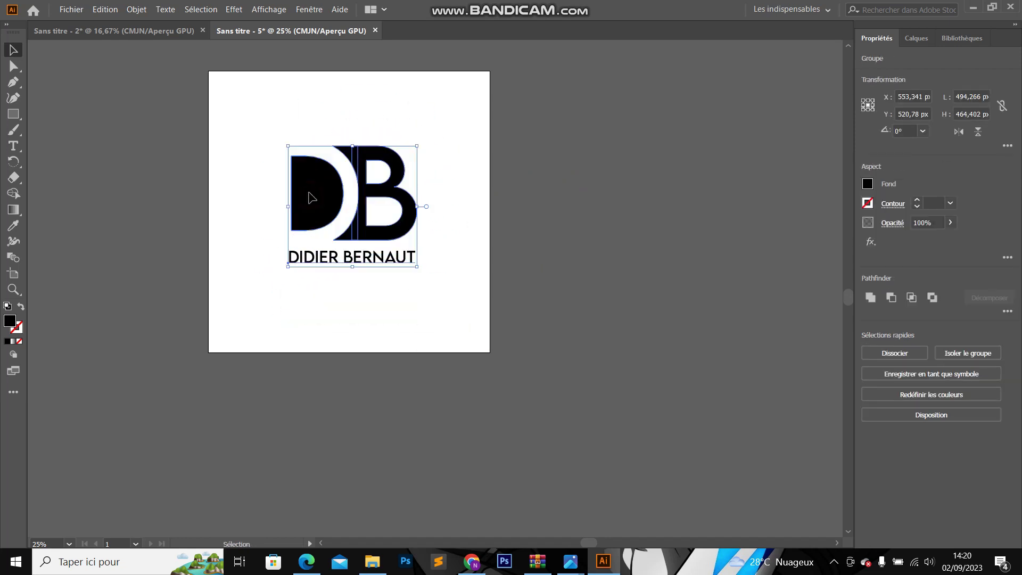
{"action": "left_click_drag", "start_coordinate": [313, 202], "coordinate": [313, 198]}
{"action": "left_click", "coordinate": [559, 128]}
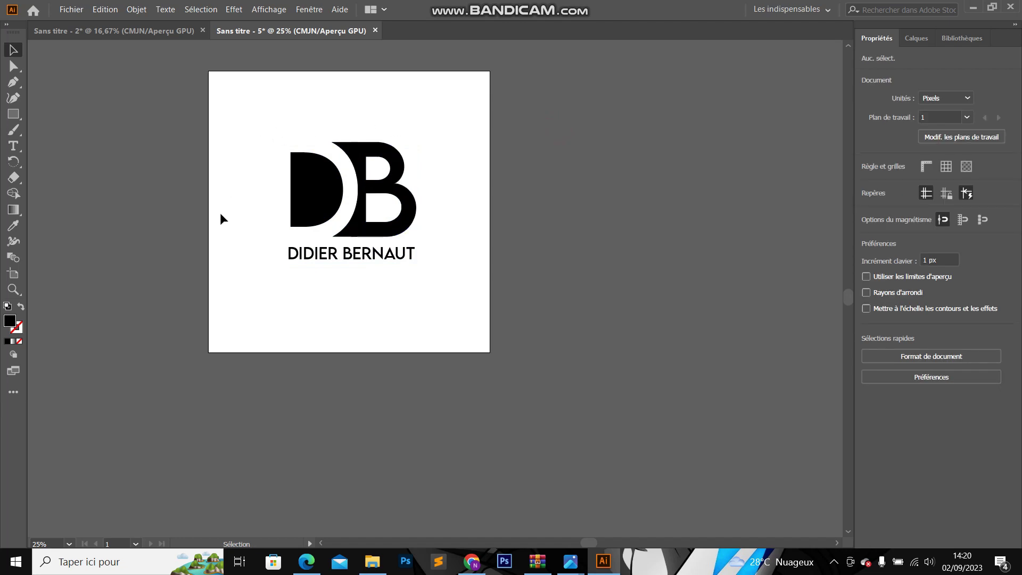
{"action": "scroll", "coordinate": [322, 159], "scroll_direction": "up", "scroll_amount": 2}
{"action": "scroll", "coordinate": [322, 159], "scroll_direction": "down", "scroll_amount": 1}
{"action": "left_click_drag", "start_coordinate": [315, 195], "coordinate": [316, 203]}
- Deselect the logo group and zoom in and out to review the finished DB logo
{"action": "left_click", "coordinate": [526, 263]}
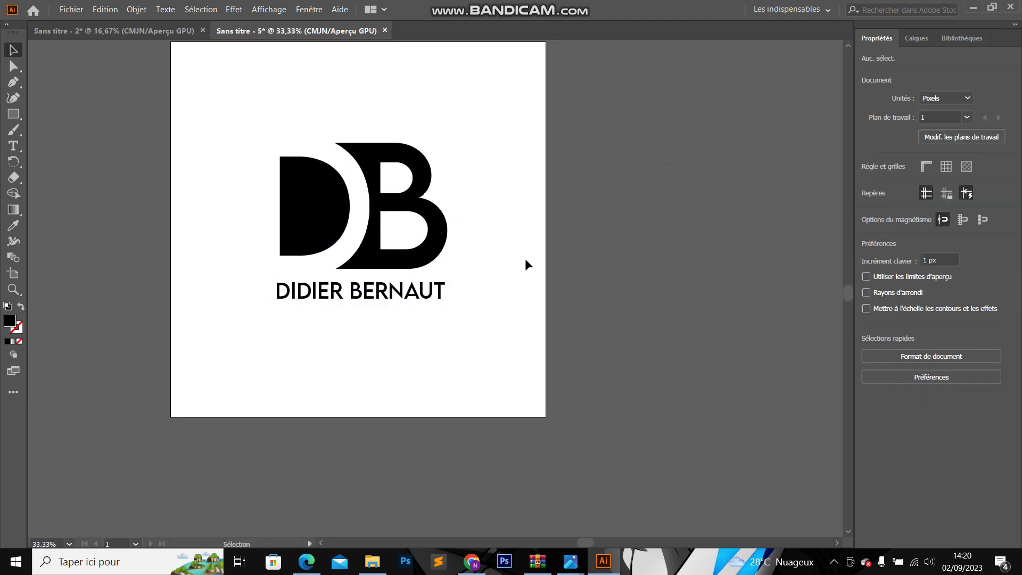
{"action": "scroll", "coordinate": [321, 160], "scroll_direction": "up", "scroll_amount": 2}
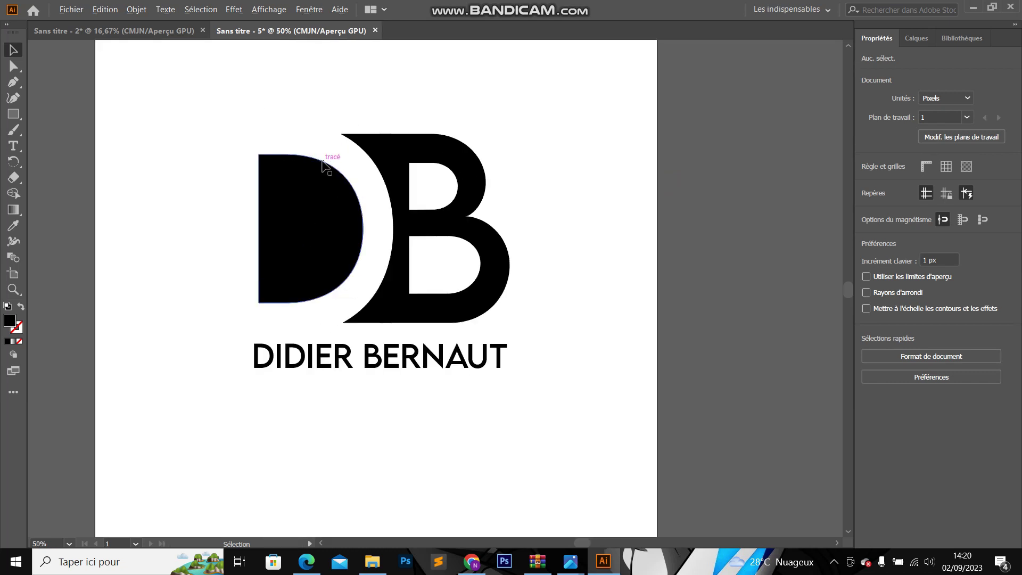
{"action": "scroll", "coordinate": [323, 166], "scroll_direction": "down", "scroll_amount": 3}
{"action": "scroll", "coordinate": [358, 166], "scroll_direction": "up", "scroll_amount": 1}
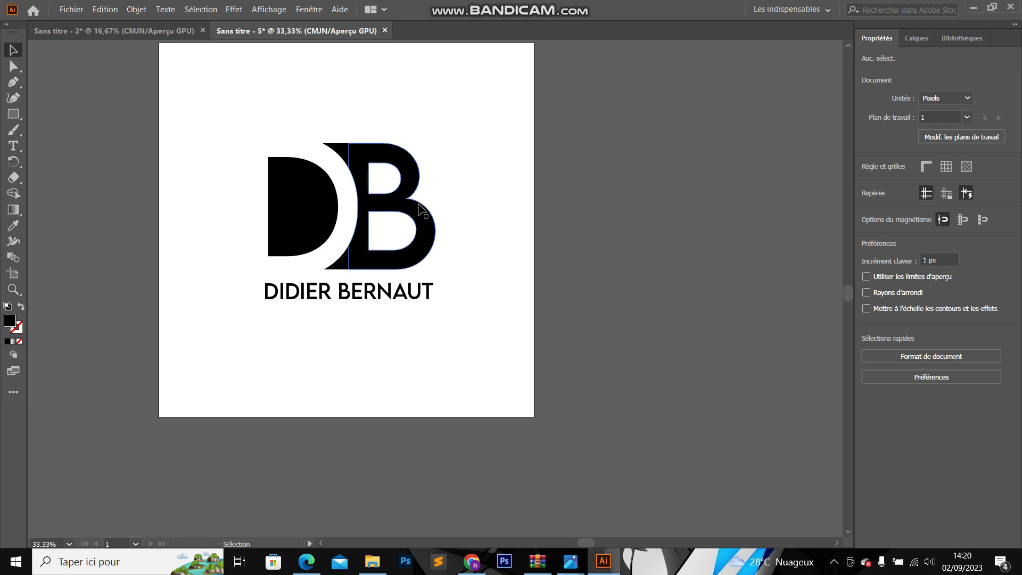
{"action": "scroll", "coordinate": [585, 120], "scroll_direction": "up", "scroll_amount": 1}
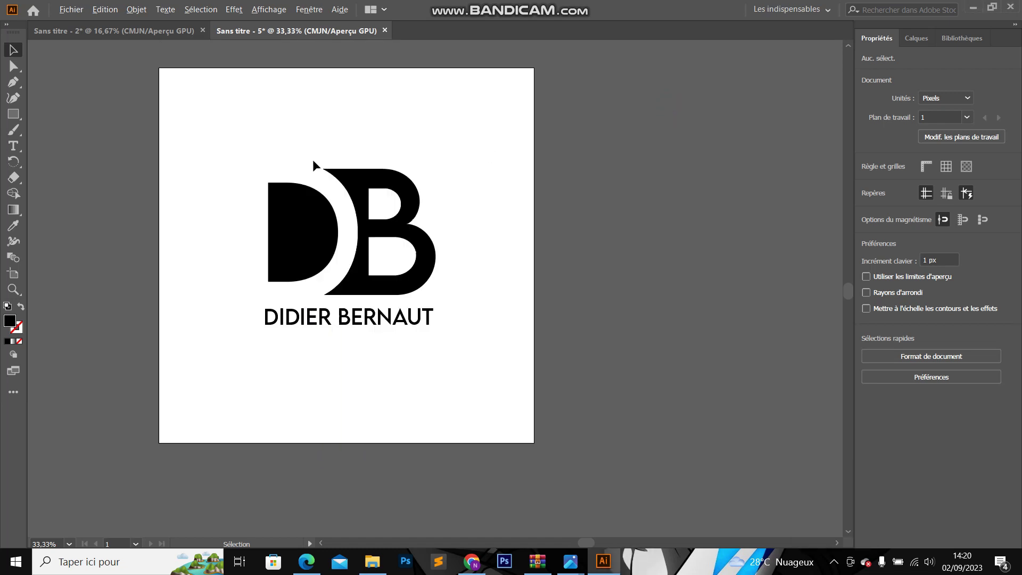
{"action": "scroll", "coordinate": [313, 162], "scroll_direction": "up", "scroll_amount": 2}
{"action": "scroll", "coordinate": [313, 162], "scroll_direction": "down", "scroll_amount": 1}
{"action": "scroll", "coordinate": [347, 157], "scroll_direction": "up", "scroll_amount": 2}
{"action": "scroll", "coordinate": [347, 157], "scroll_direction": "down", "scroll_amount": 2}
{"action": "scroll", "coordinate": [347, 157], "scroll_direction": "up", "scroll_amount": 1}
{"action": "scroll", "coordinate": [458, 181], "scroll_direction": "down", "scroll_amount": 1}
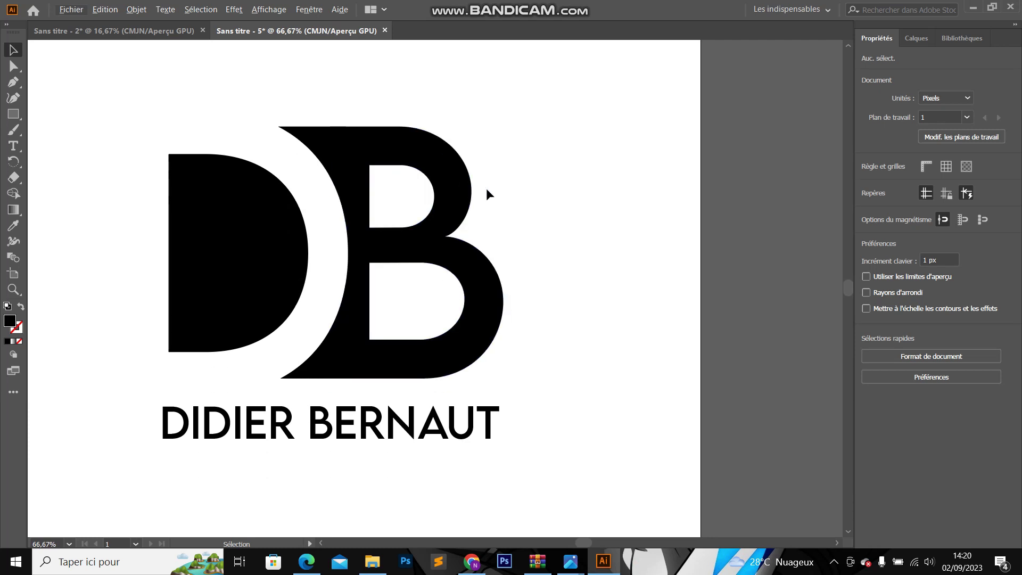
{"action": "scroll", "coordinate": [487, 191], "scroll_direction": "down", "scroll_amount": 2}
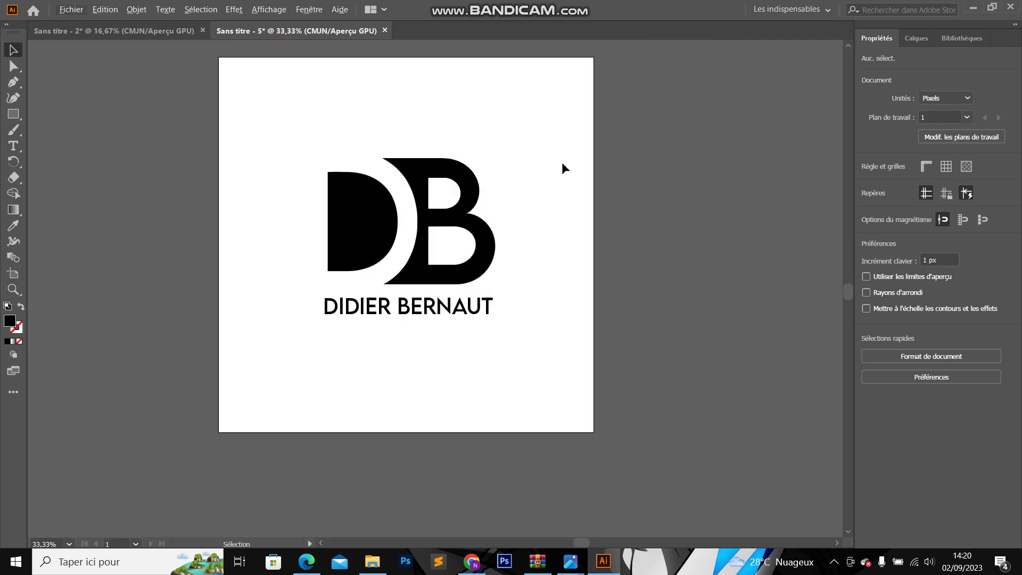